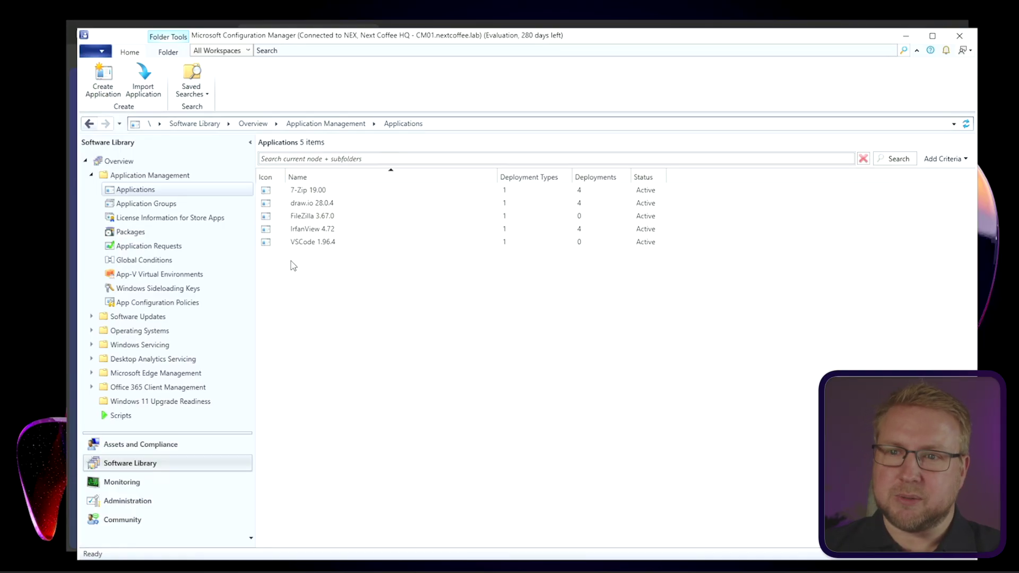
# Step: Start a manual new application in Configuration Manager, then cancel and discard the wizard
pyautogui.rightClick(146, 194)
pyautogui.click(192, 201)
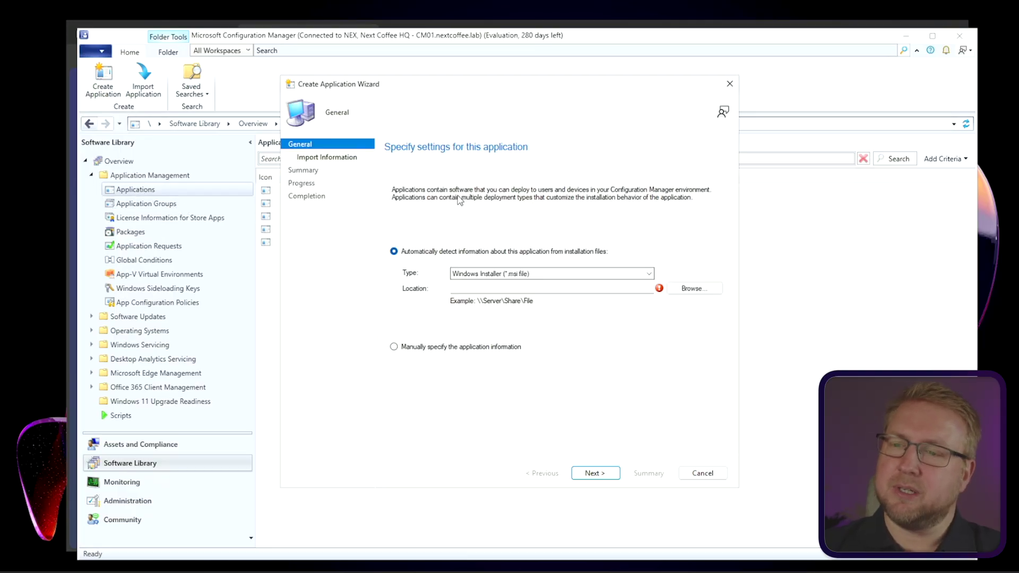
pyautogui.click(424, 348)
pyautogui.click(603, 472)
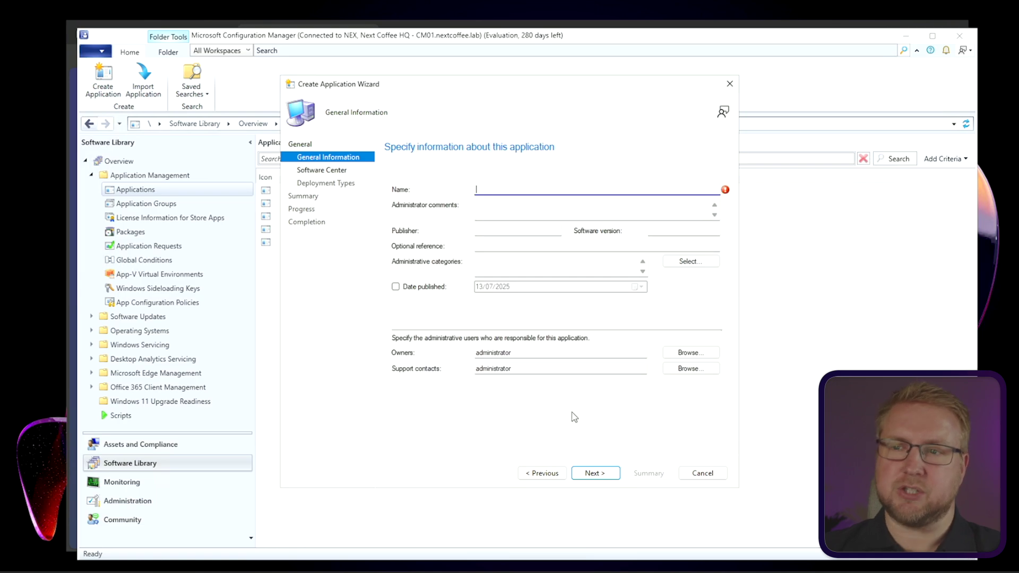
pyautogui.click(602, 473)
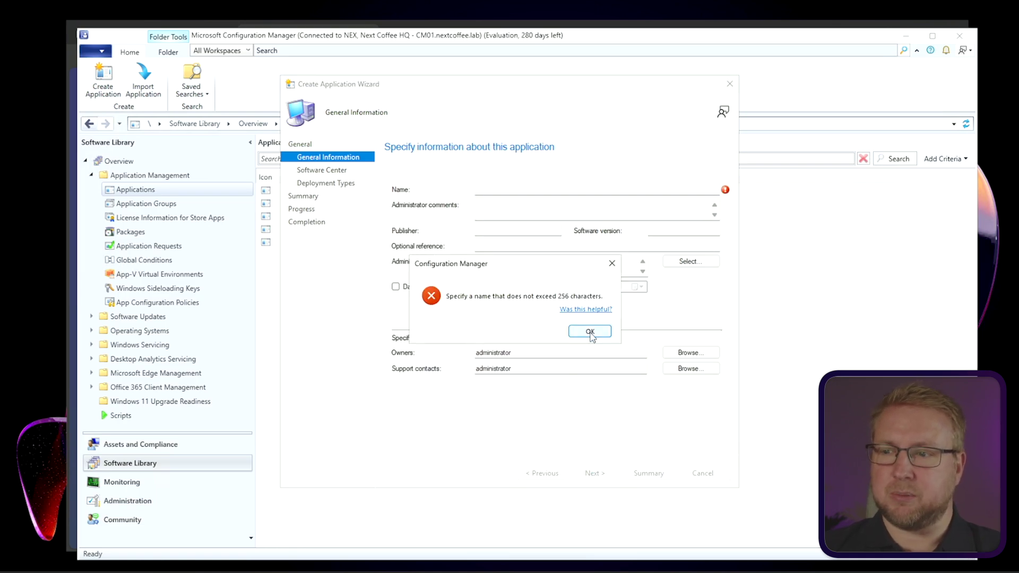
pyautogui.click(590, 332)
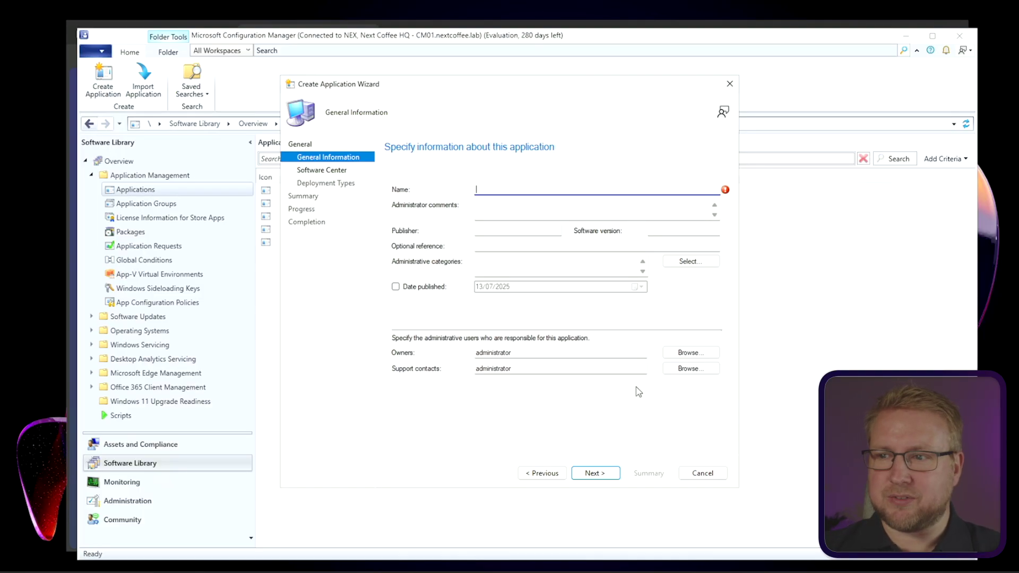
pyautogui.click(715, 478)
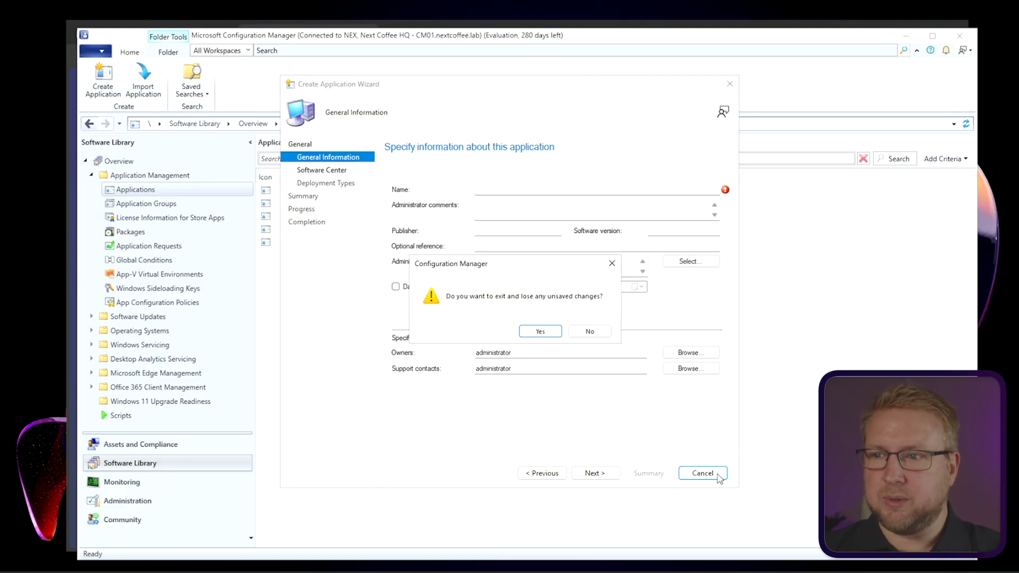
pyautogui.click(541, 335)
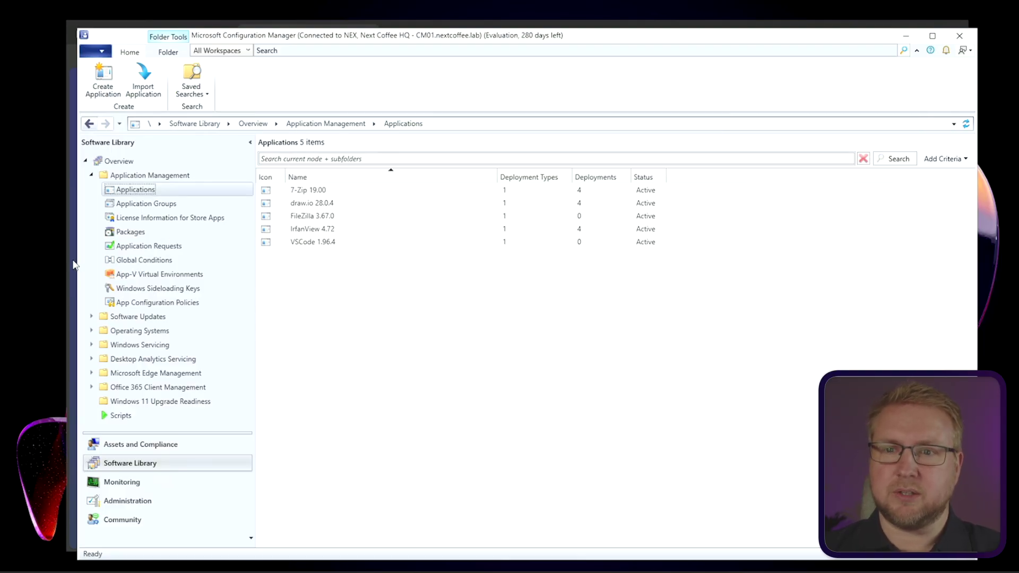
# Step: In SoftwareCentral, create a new patch flow and scroll the Robopack catalogue to Inkscape
pyautogui.hotkey('alt', 'Tab')
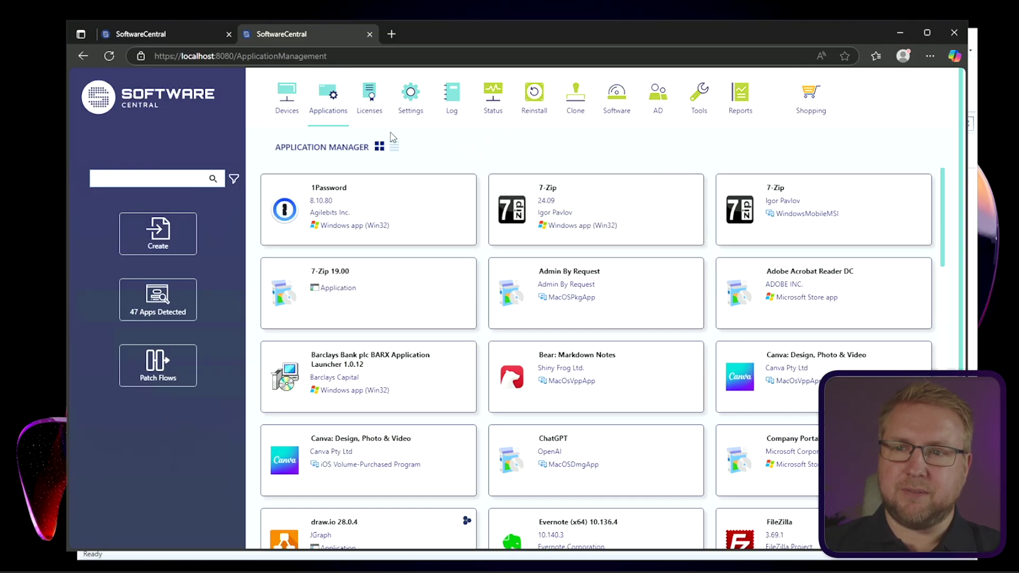
pyautogui.click(153, 372)
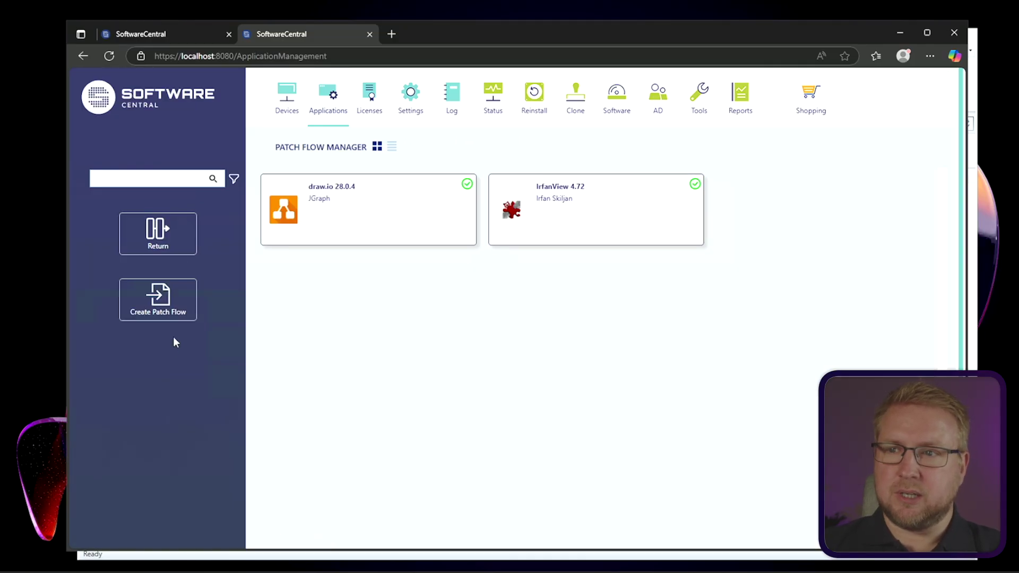
pyautogui.click(163, 301)
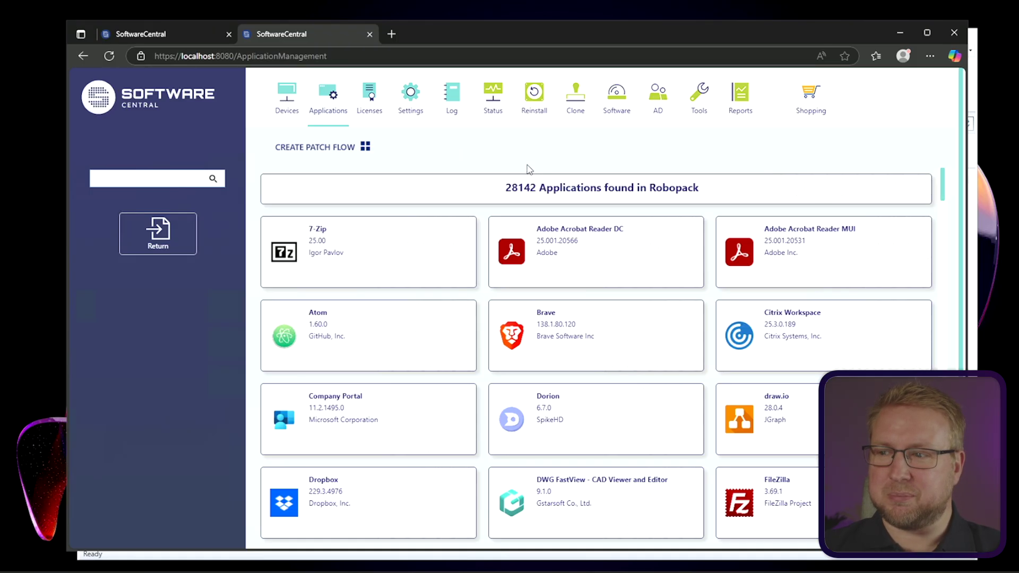
pyautogui.scroll(-7, 532, 361)
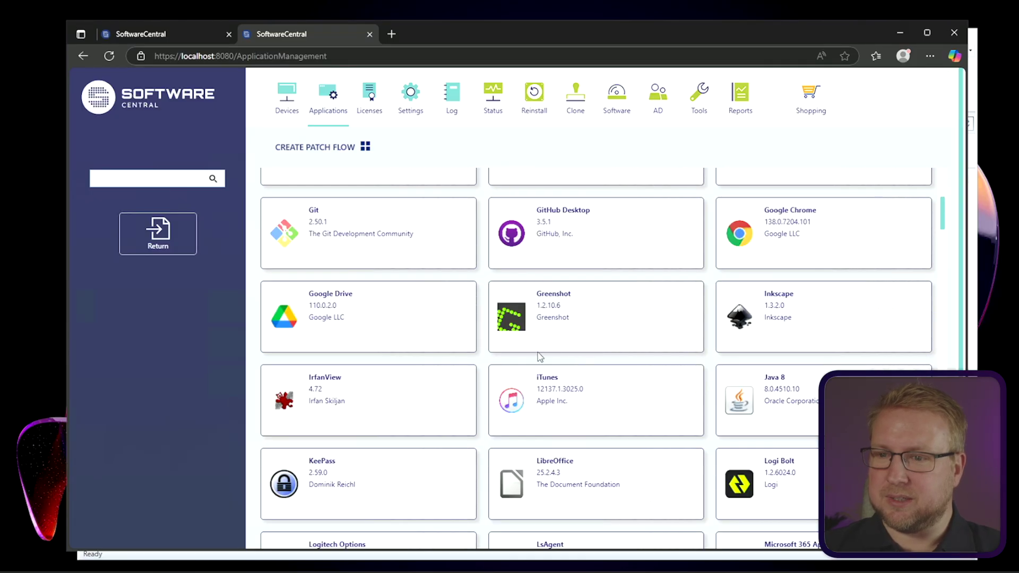
pyautogui.scroll(-2, 441, 348)
pyautogui.scroll(2, 743, 297)
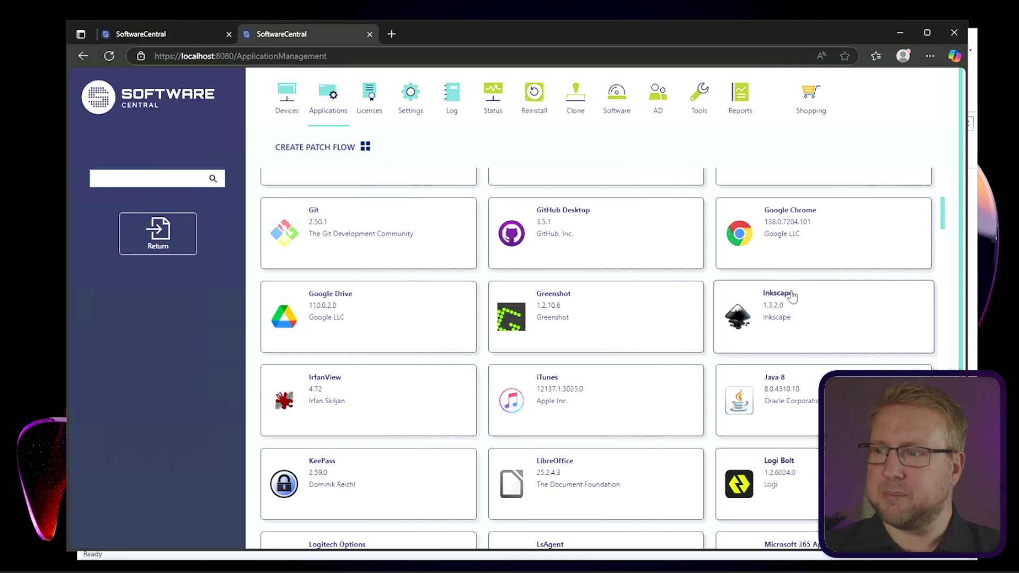
# Step: Choose Inkscape, select the App Template SCCM template, and start the download and import
pyautogui.click(796, 338)
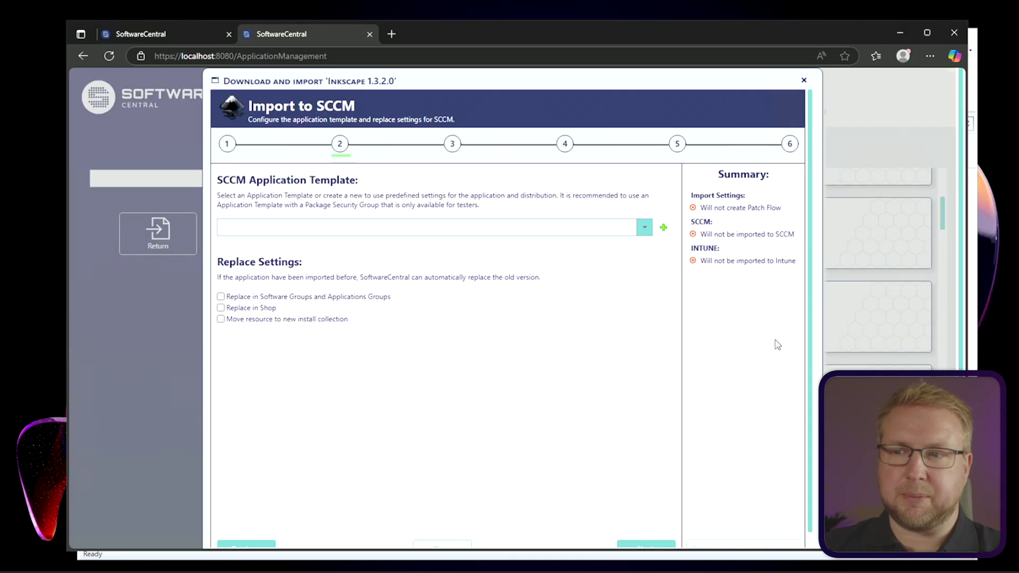
pyautogui.scroll(-1, 666, 364)
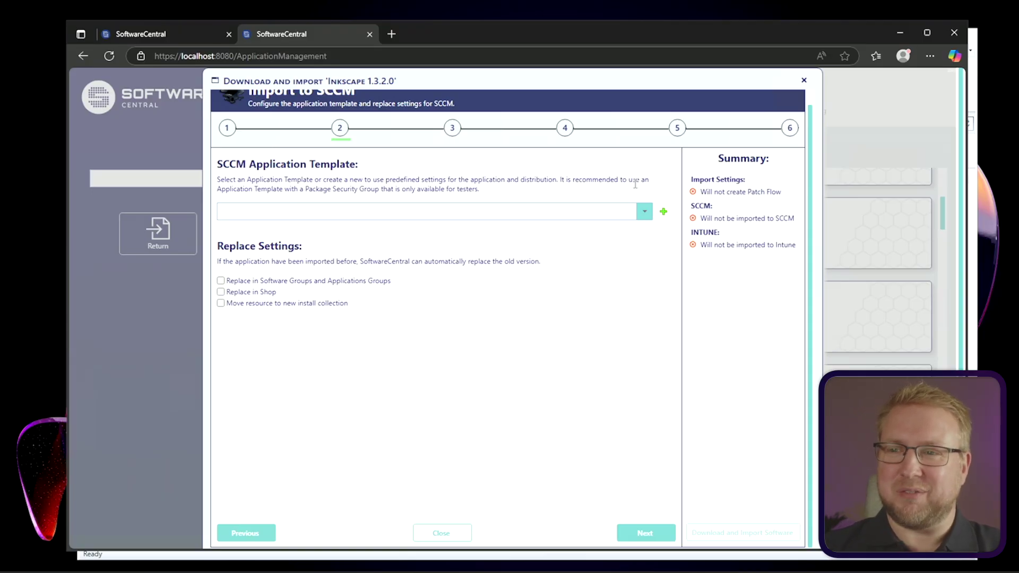
pyautogui.click(645, 212)
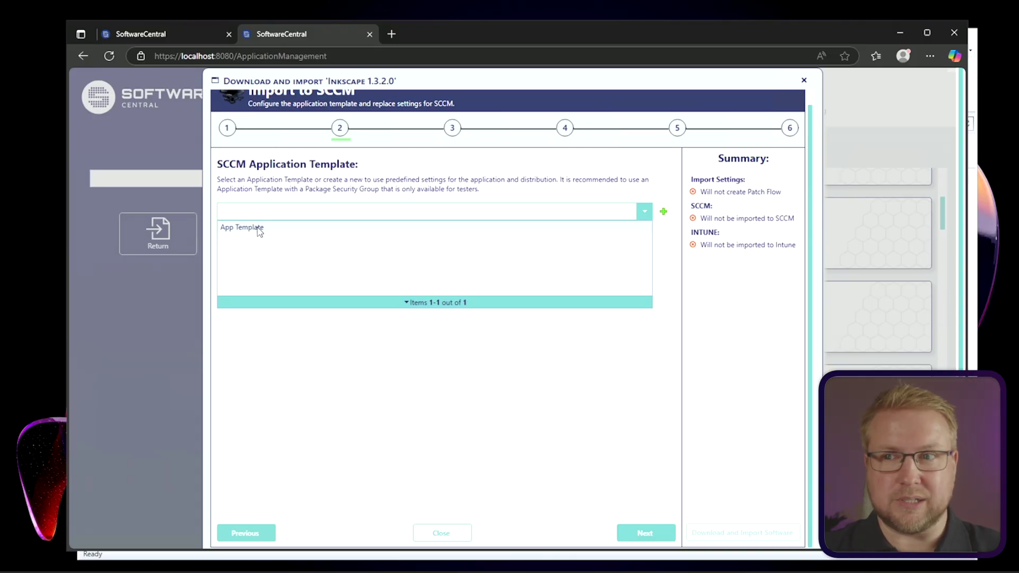
pyautogui.click(259, 228)
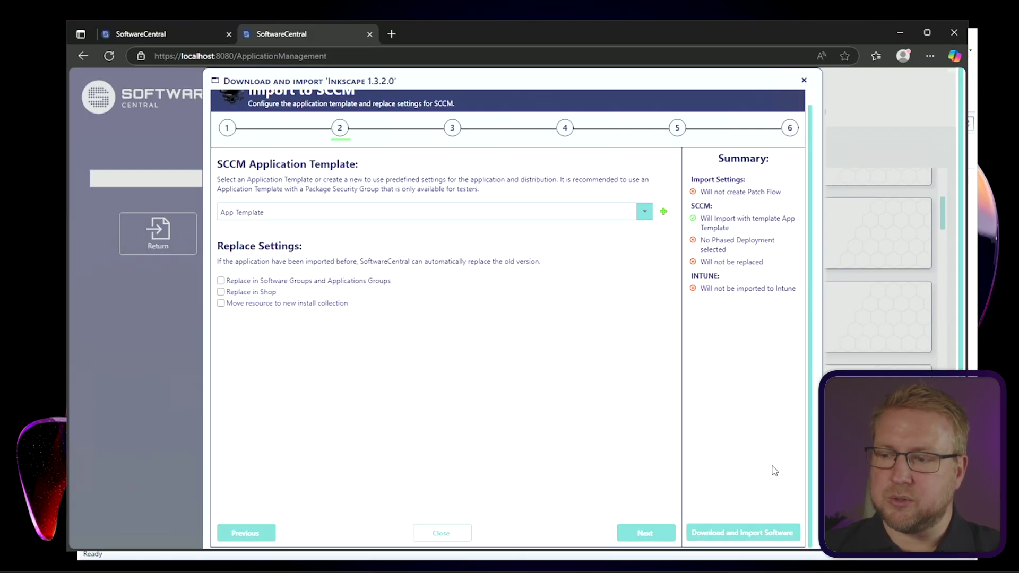
pyautogui.click(743, 533)
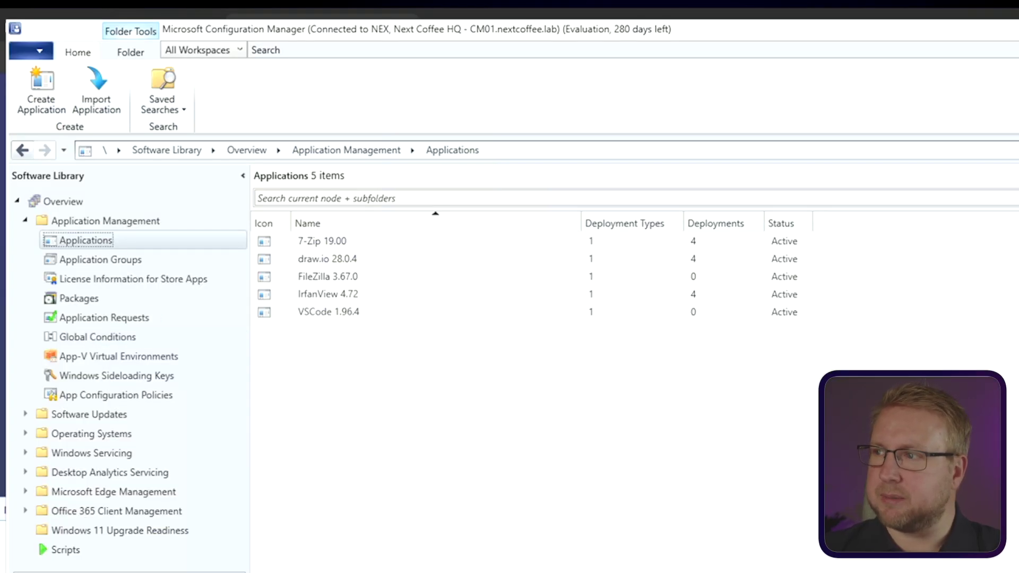
# Step: Refresh Applications, then inspect the Inkscape-install and Inkscape-uninstall device collections under Software Distribution
pyautogui.press('F5')
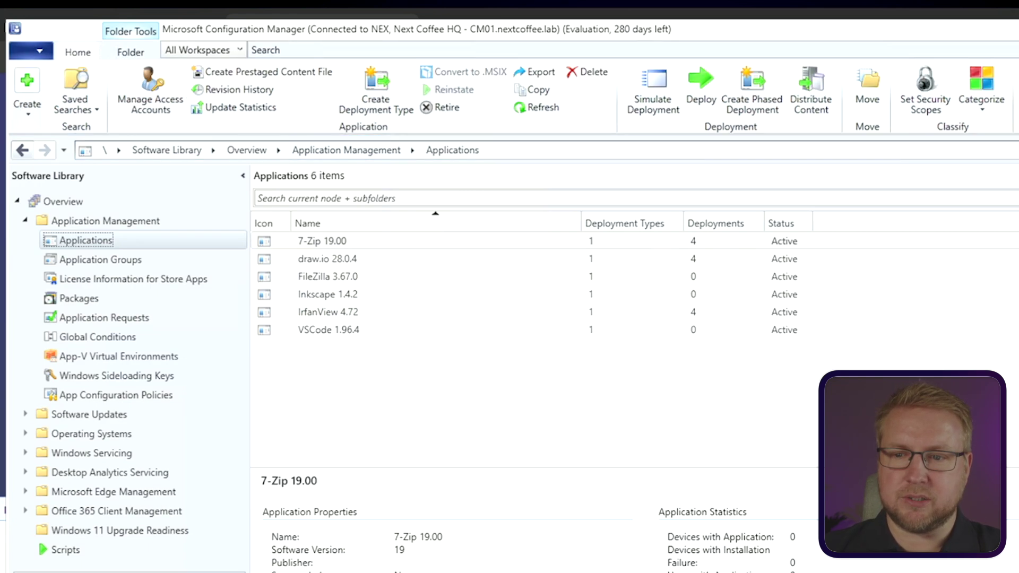
pyautogui.click(102, 571)
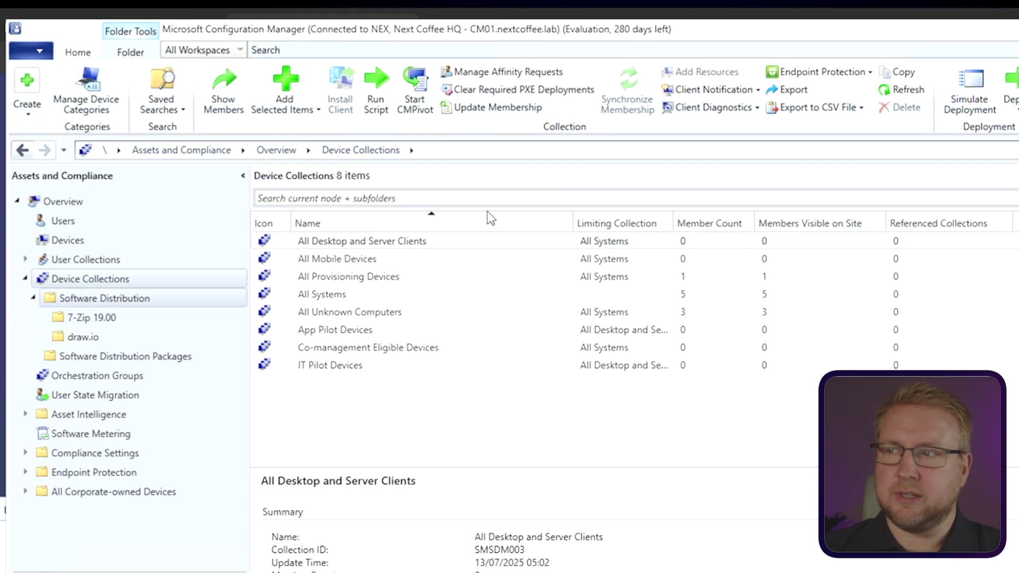
pyautogui.click(104, 298)
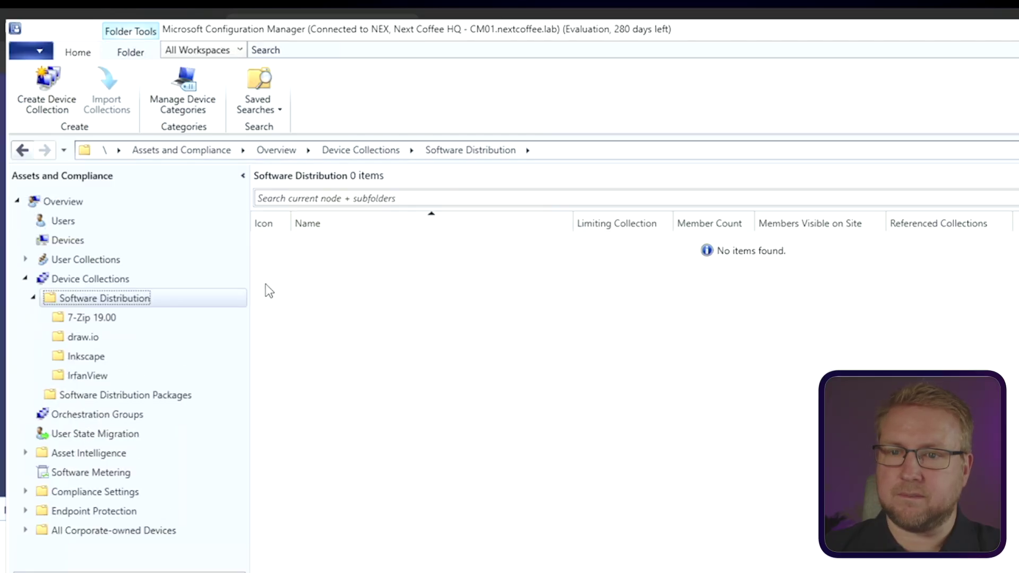
pyautogui.click(81, 358)
pyautogui.click(371, 243)
pyautogui.click(434, 260)
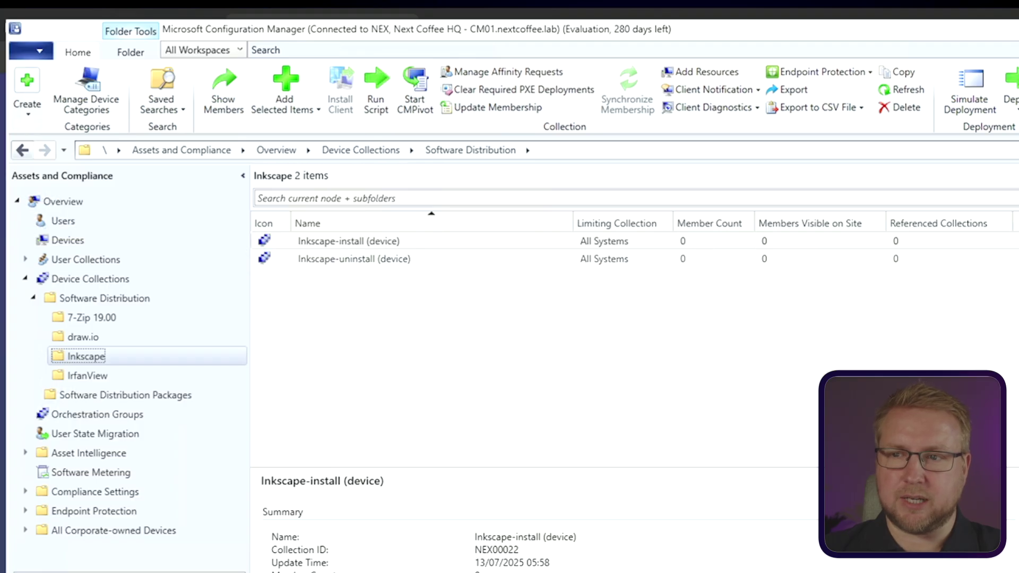
# Step: Select Inkscape 1.4.2 in Applications and step through its install and uninstall deployments
pyautogui.click(80, 571)
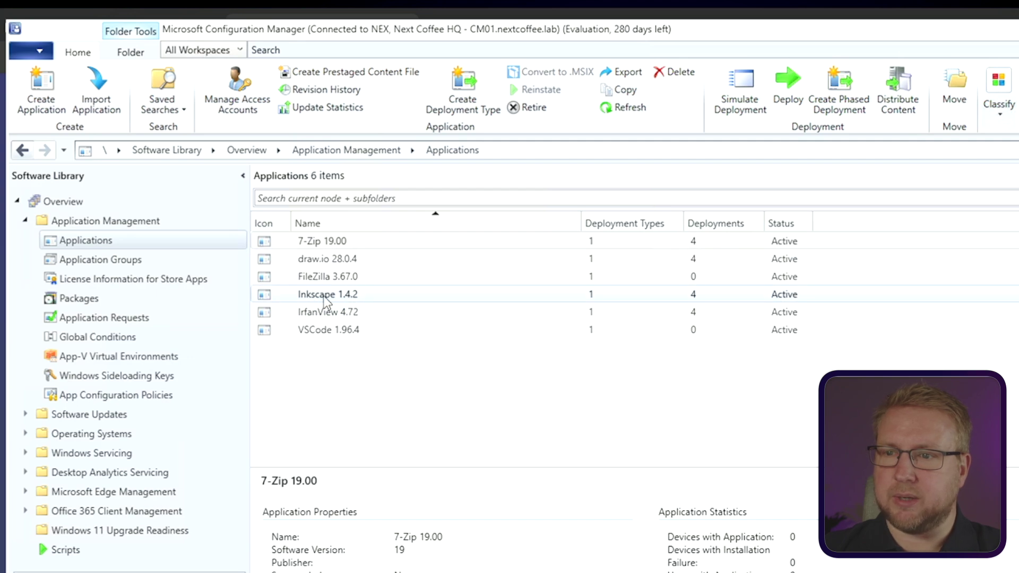
pyautogui.click(353, 297)
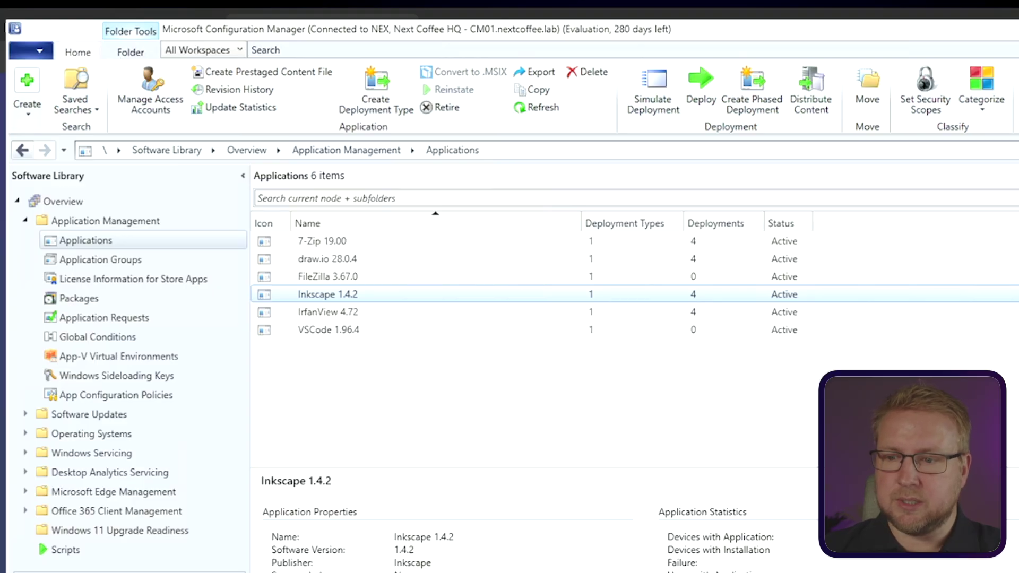
pyautogui.click(363, 522)
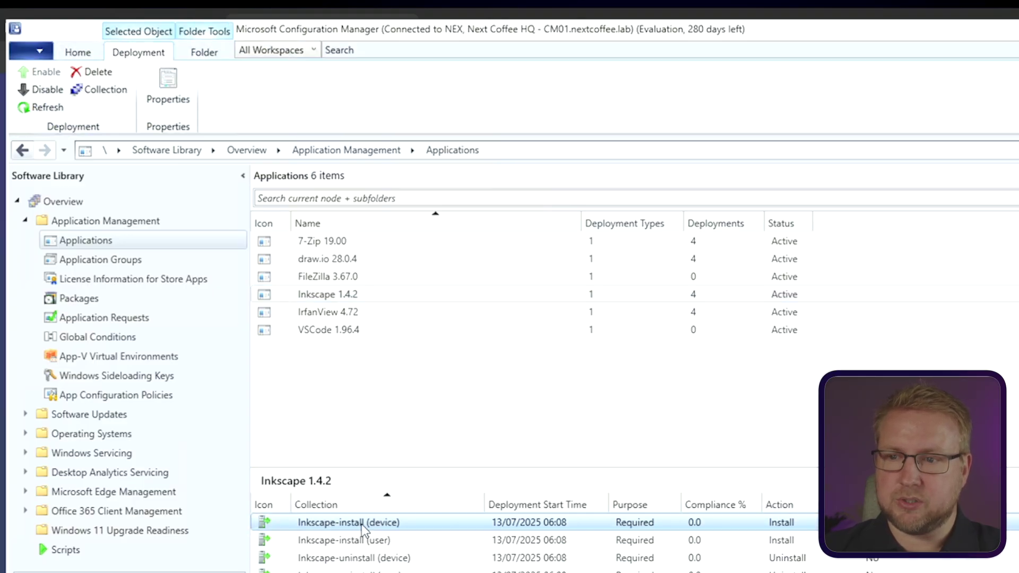
pyautogui.press('Down')
pyautogui.press('Down')
pyautogui.press('Up')
pyautogui.press('Up')
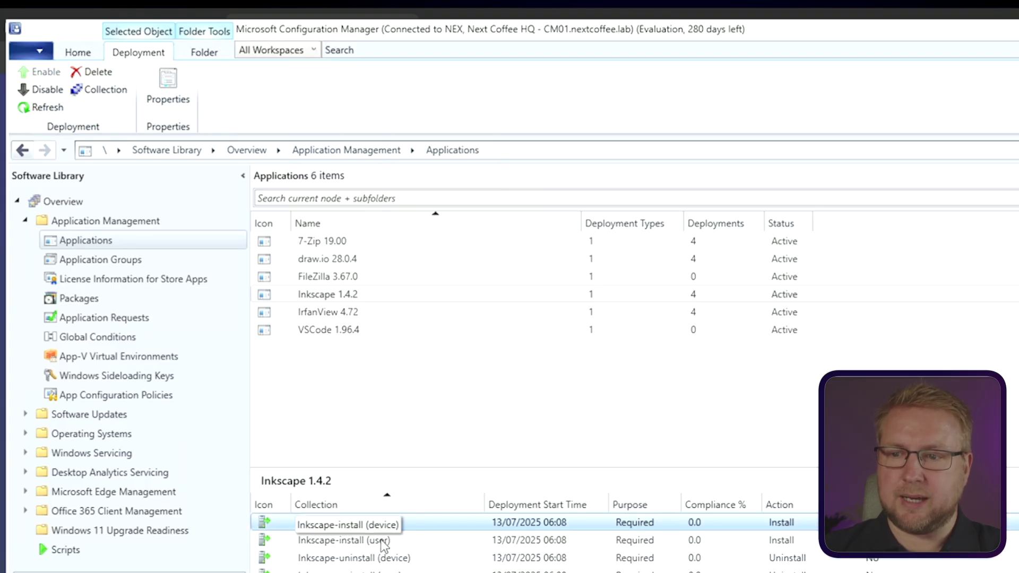
pyautogui.press('Down')
pyautogui.press('Up')
pyautogui.press('Down')
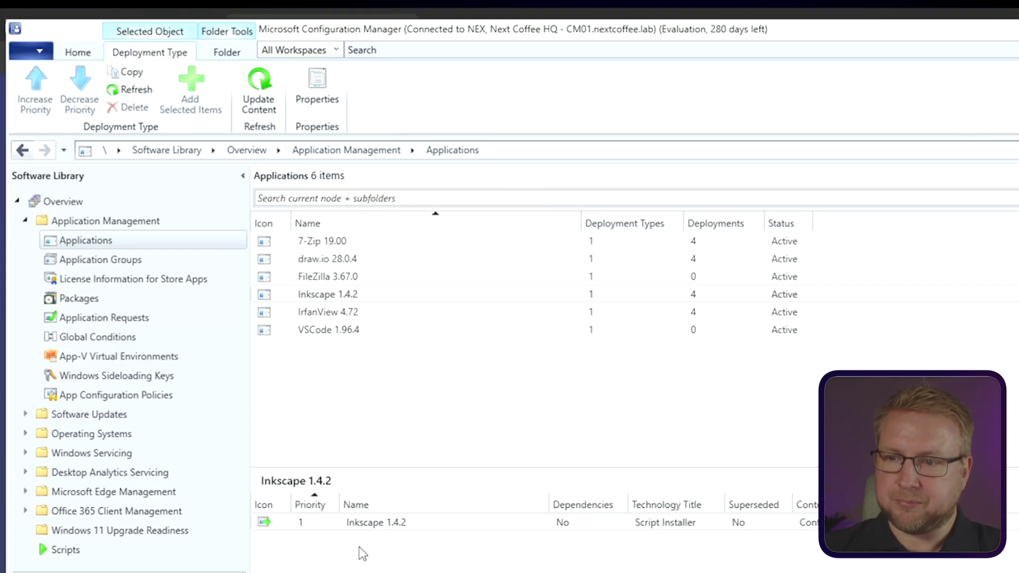
pyautogui.click(381, 524)
pyautogui.rightClick(382, 526)
pyautogui.press('Escape')
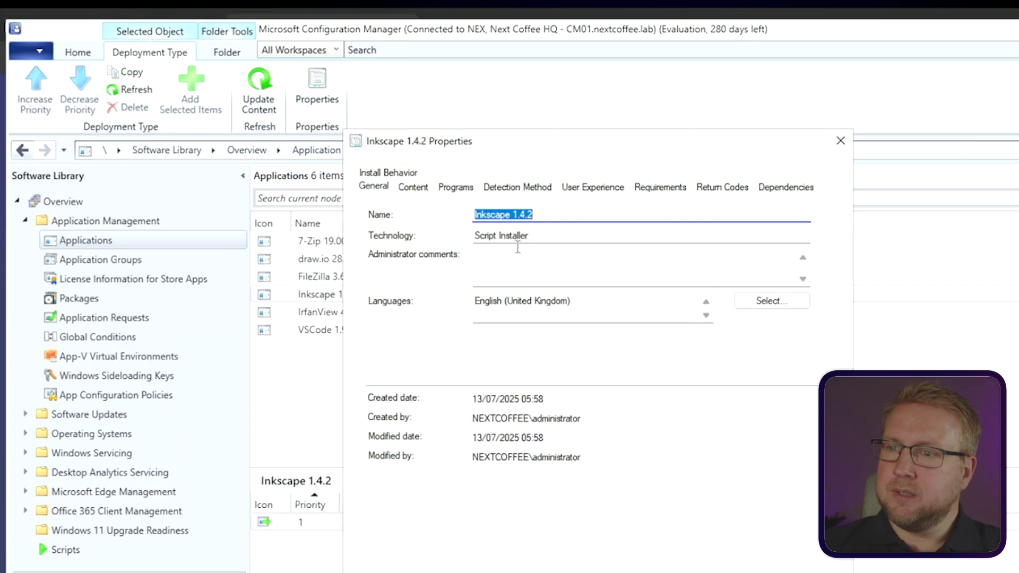
pyautogui.click(418, 187)
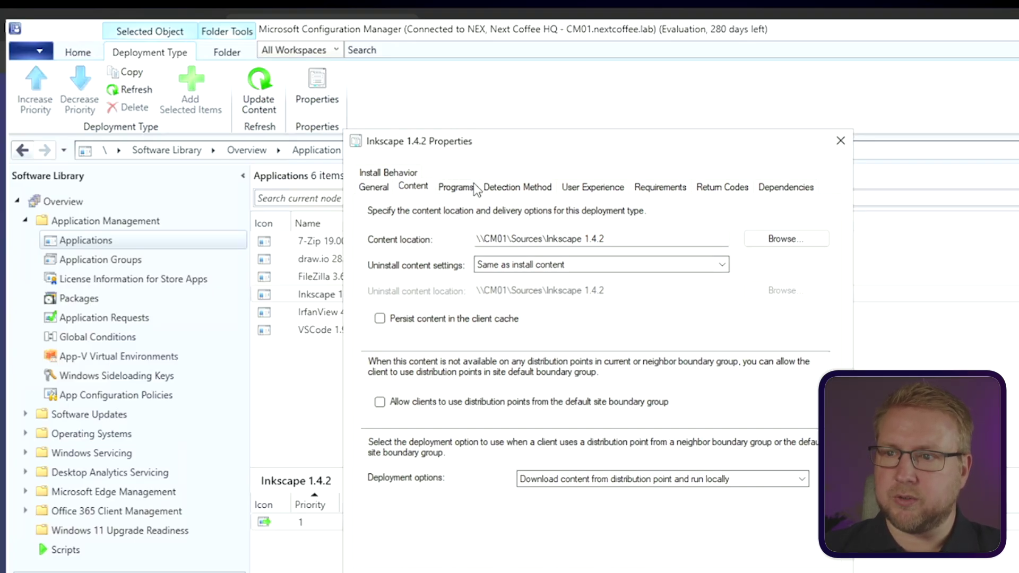
pyautogui.click(457, 189)
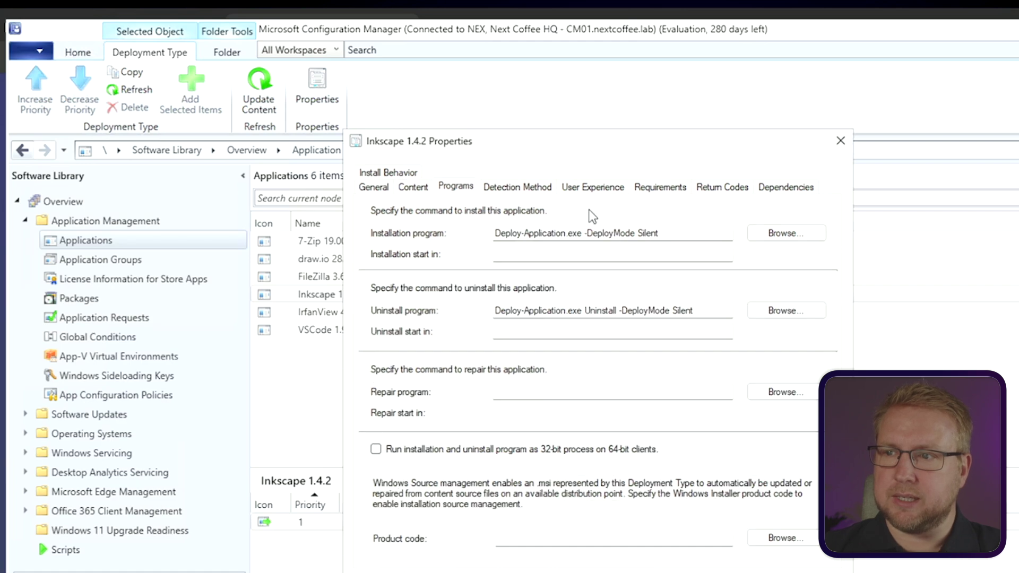
pyautogui.click(534, 187)
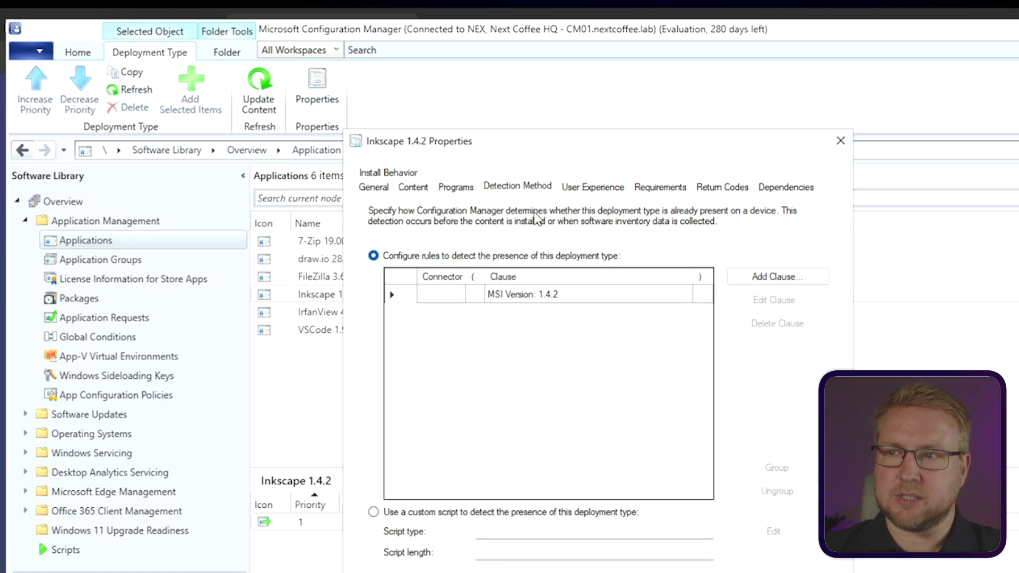
pyautogui.click(594, 187)
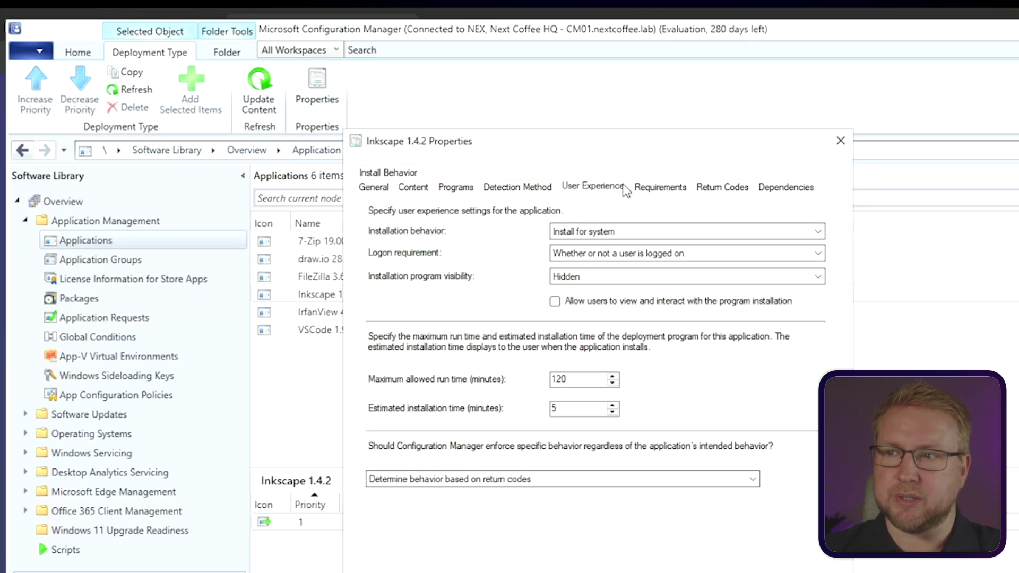
pyautogui.click(841, 141)
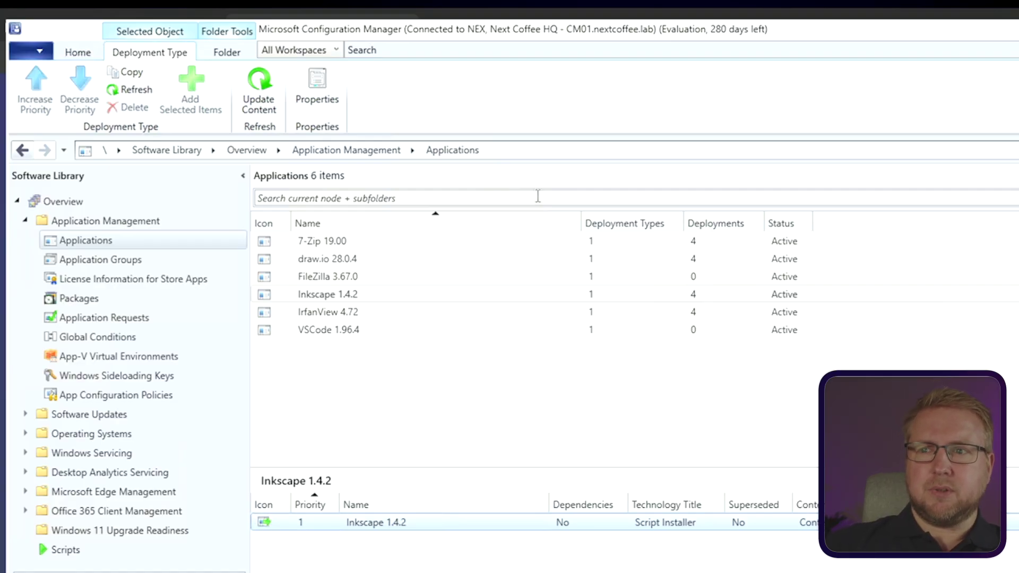
# Step: Select the Inkscape 1.4.2 application in the Applications list
pyautogui.click(383, 294)
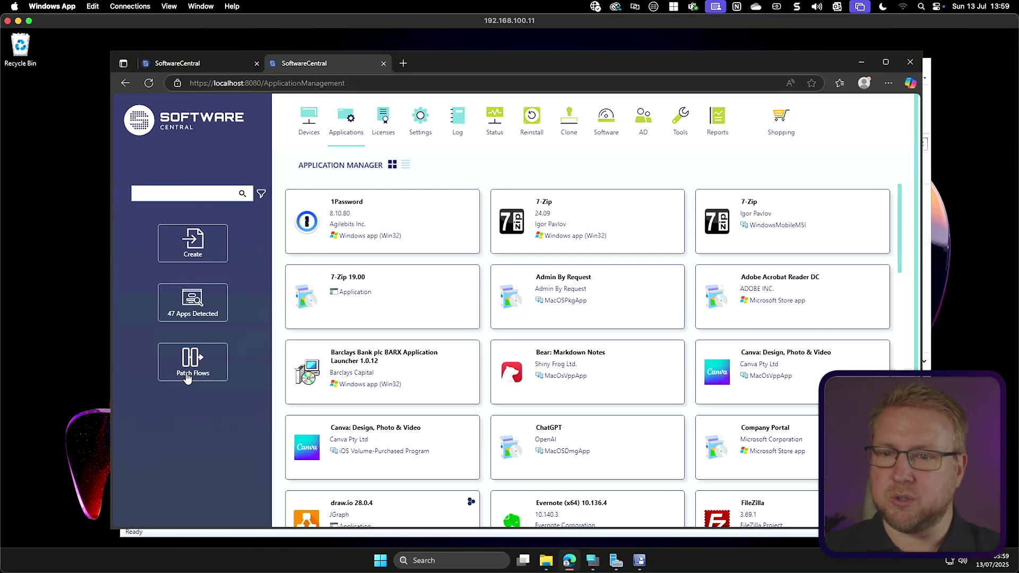
# Step: Create a new patch flow and pick Logitech Options from the catalogue
pyautogui.click(201, 371)
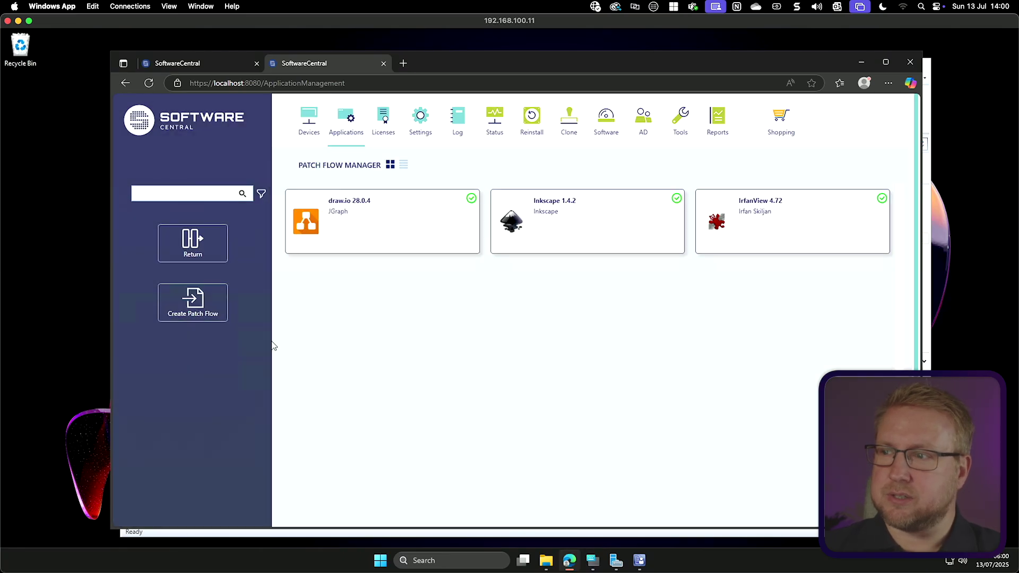
pyautogui.click(191, 314)
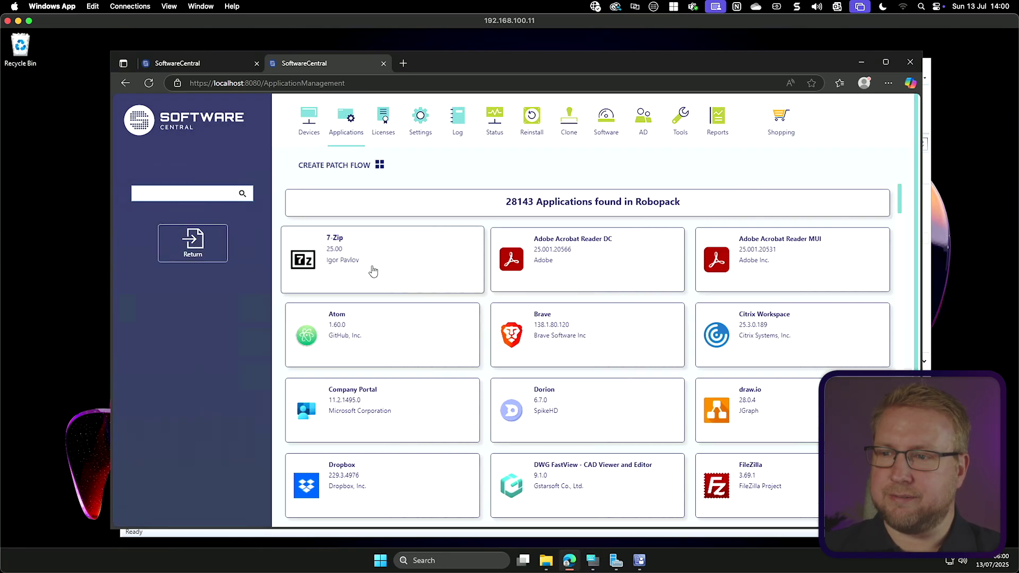
pyautogui.scroll(-3, 531, 393)
pyautogui.scroll(-9, 478, 390)
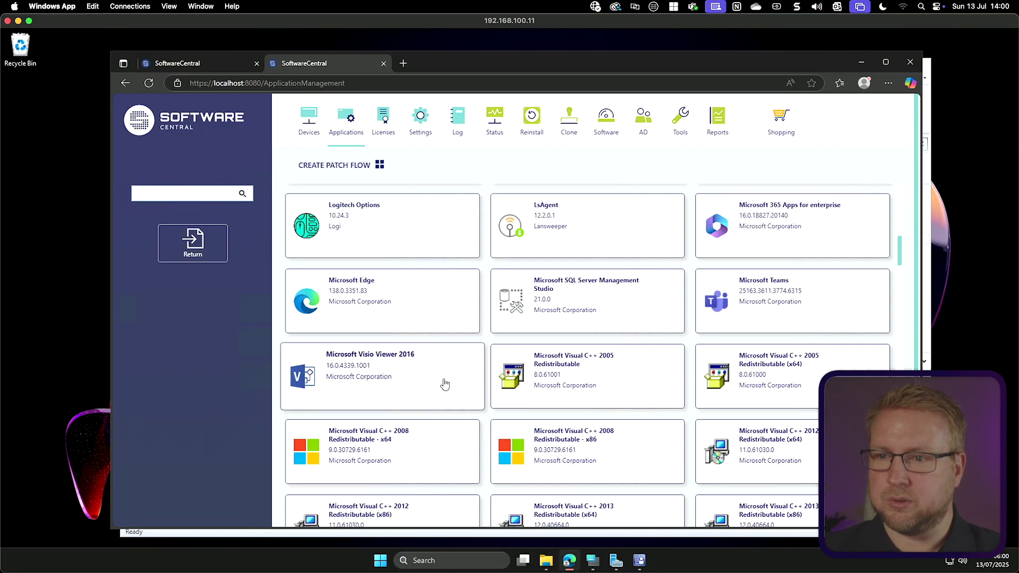
pyautogui.scroll(-1, 386, 378)
pyautogui.scroll(2, 380, 329)
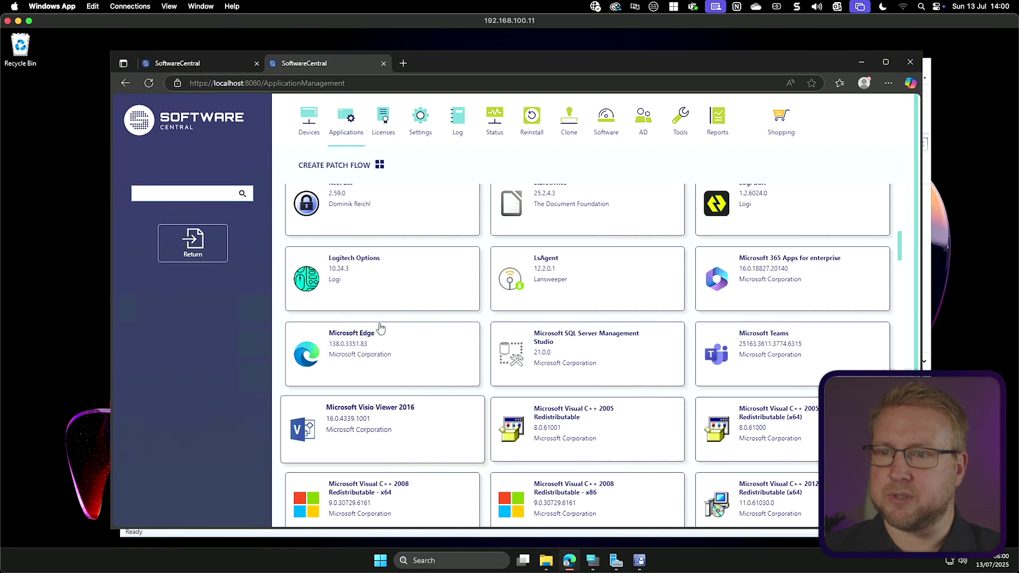
pyautogui.click(366, 260)
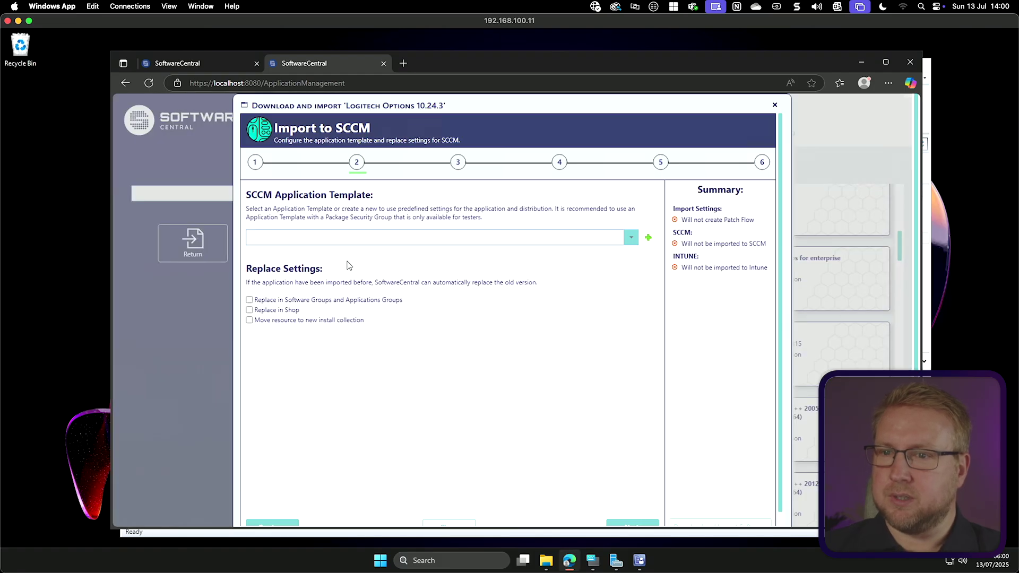
# Step: Choose App Template as the SCCM application template and advance to phased deployment
pyautogui.click(631, 239)
pyautogui.click(303, 254)
pyautogui.scroll(-2, 704, 446)
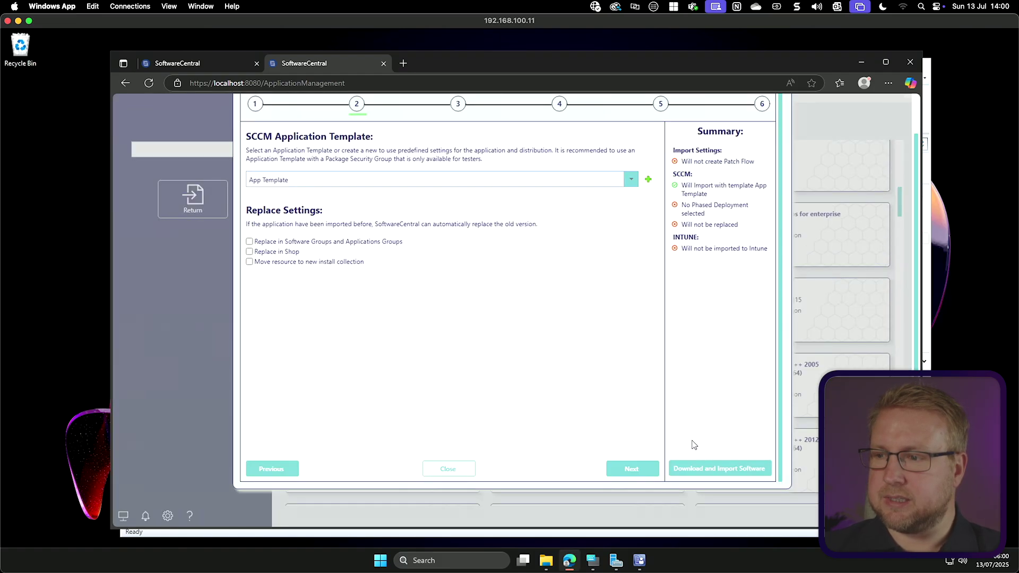
pyautogui.scroll(1, 687, 456)
pyautogui.scroll(-1, 646, 472)
pyautogui.click(640, 469)
pyautogui.scroll(4, 616, 365)
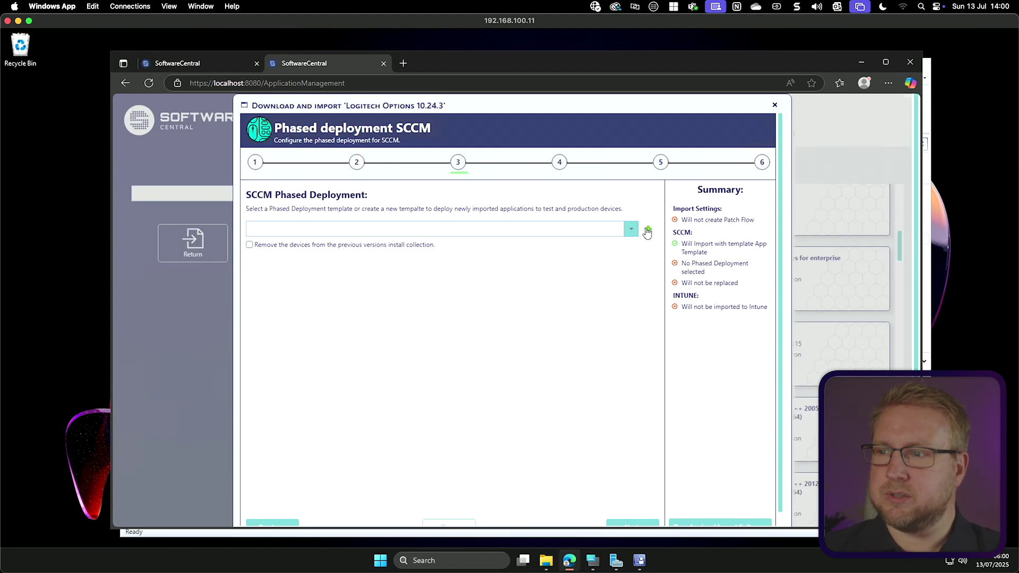
# Step: Create a new phased deployment with the administrator's notification e-mail address
pyautogui.click(648, 232)
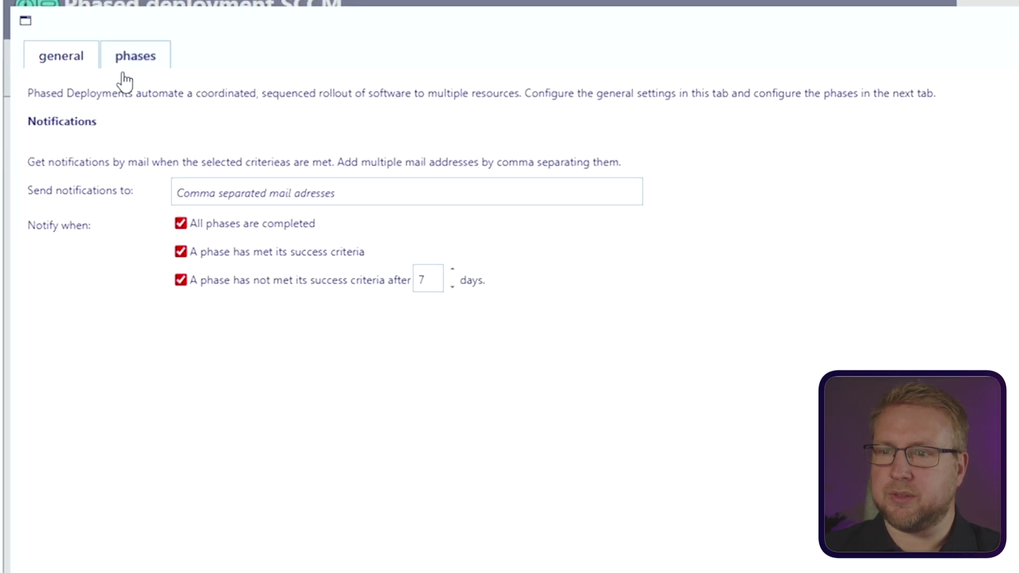
pyautogui.click(273, 195)
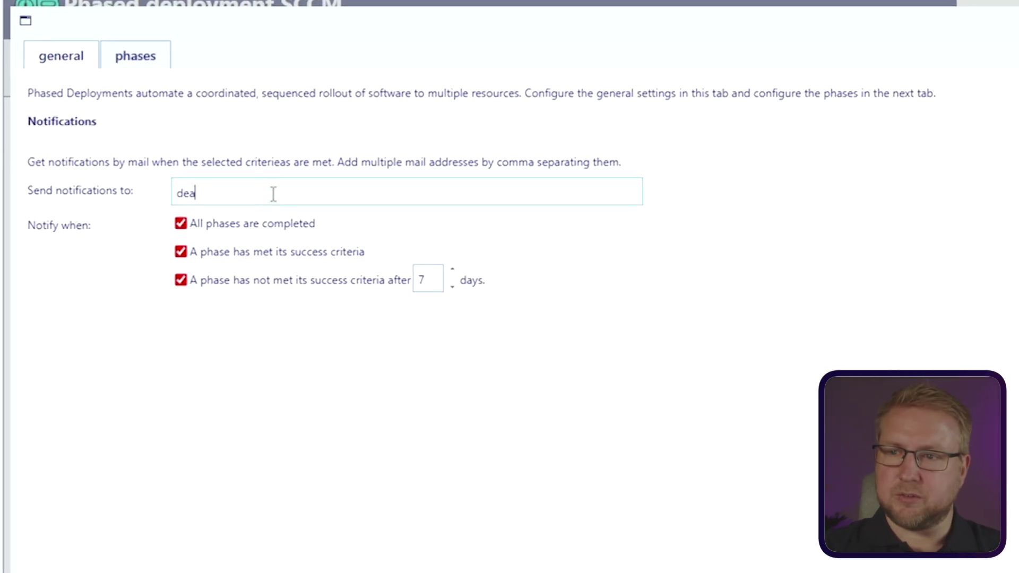
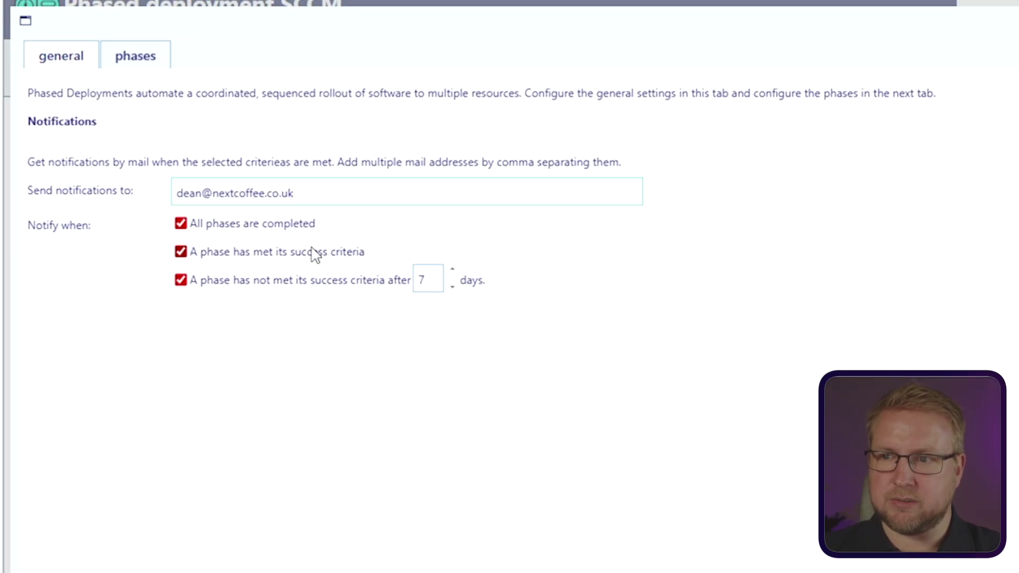
pyautogui.click(139, 57)
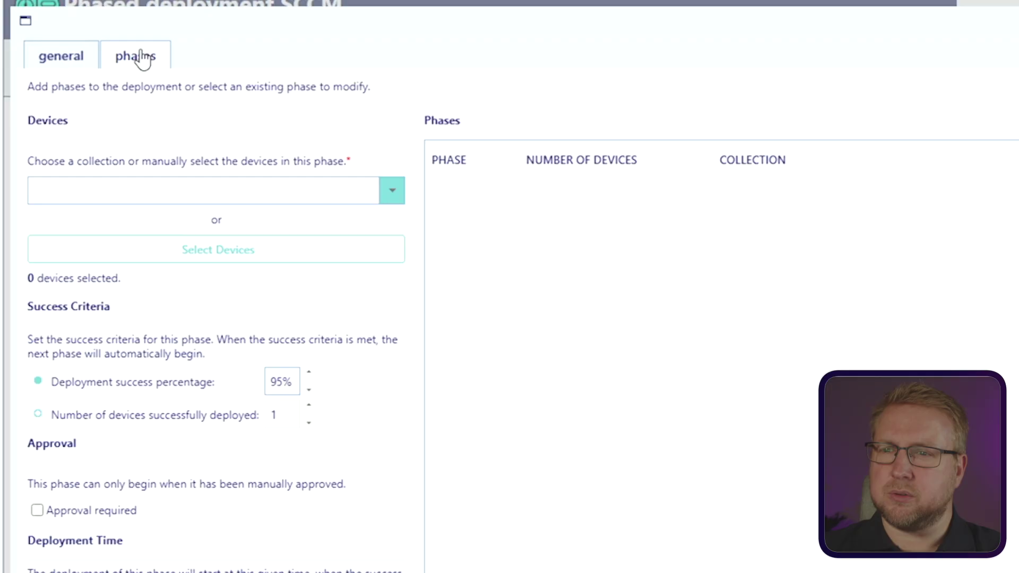
# Step: Set the first phase to IT Pilot Devices with 100% deployment success
pyautogui.click(396, 197)
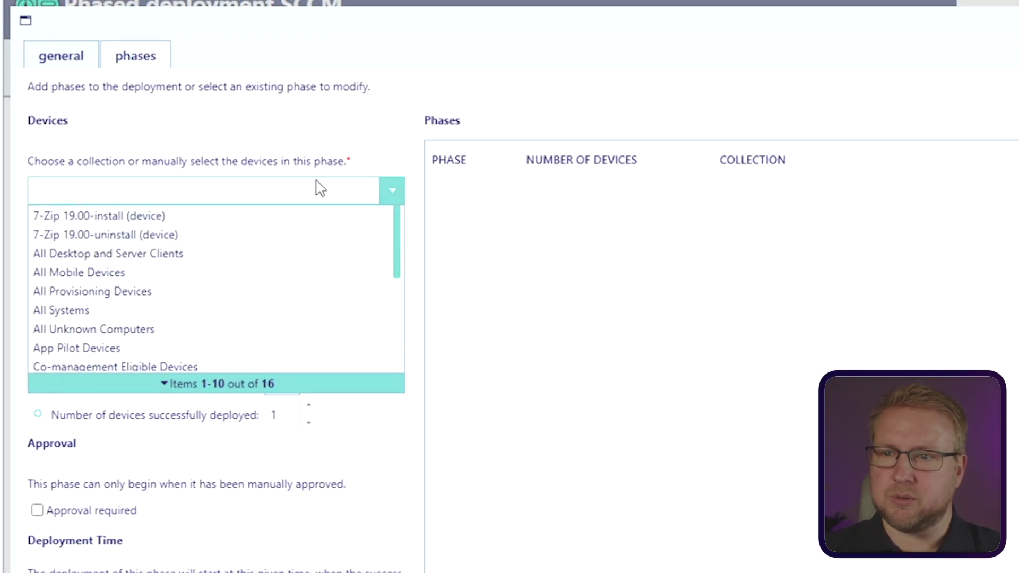
pyautogui.scroll(-3, 280, 339)
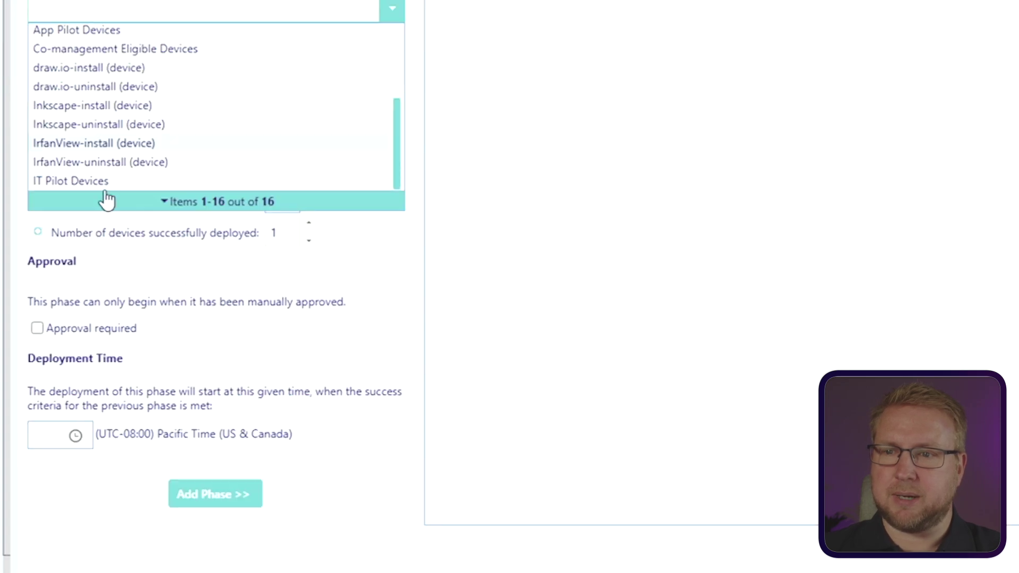
pyautogui.click(105, 365)
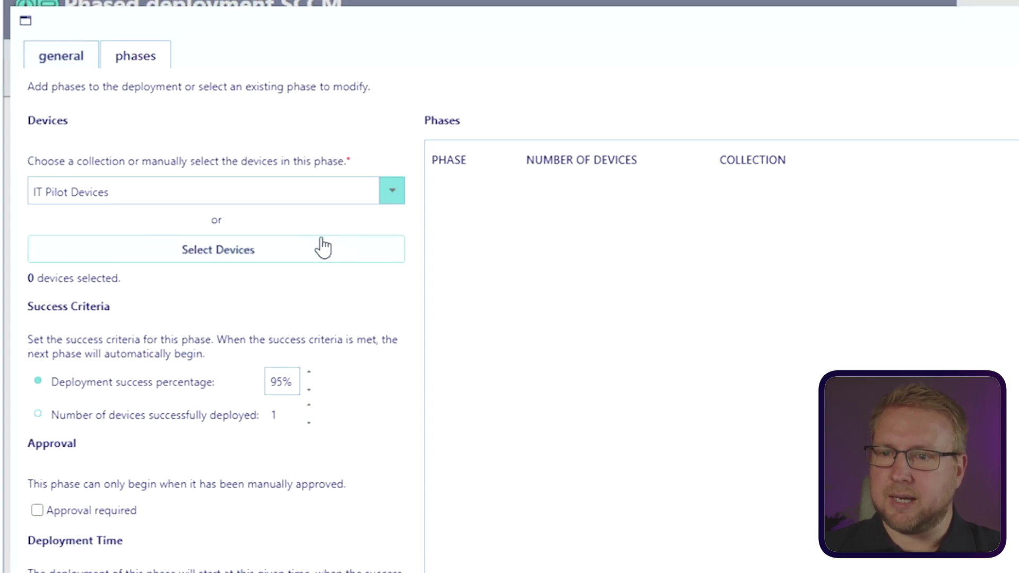
pyautogui.doubleClick(277, 381)
pyautogui.write('100')
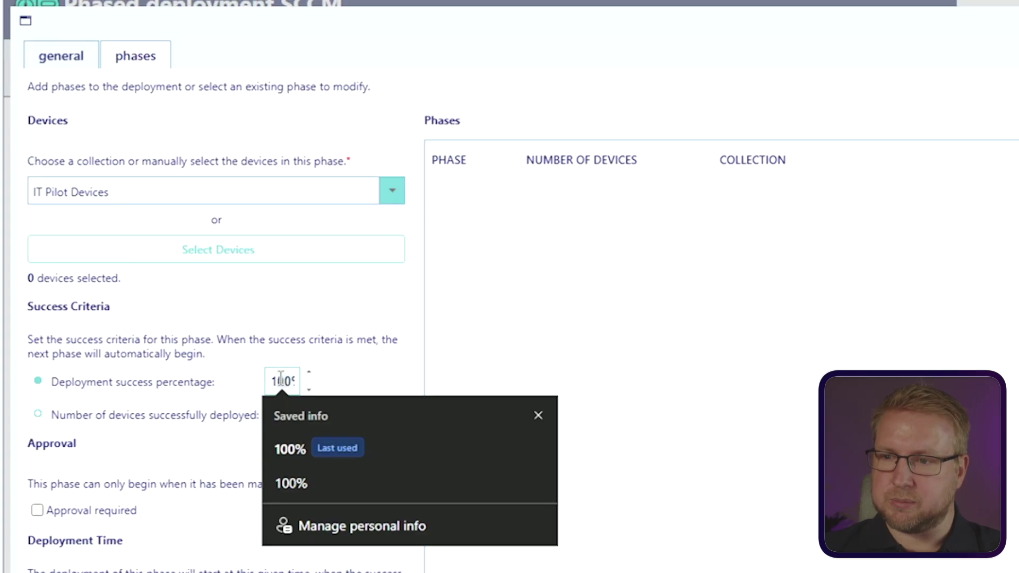
pyautogui.click(348, 364)
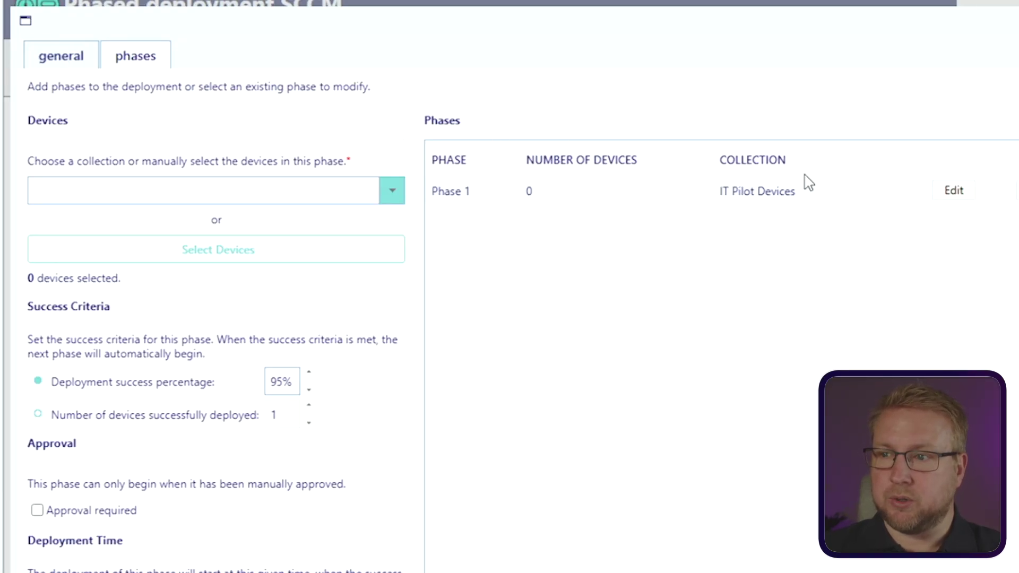
# Step: Set the next phase to App Pilot Devices with 100% deployment success
pyautogui.click(394, 191)
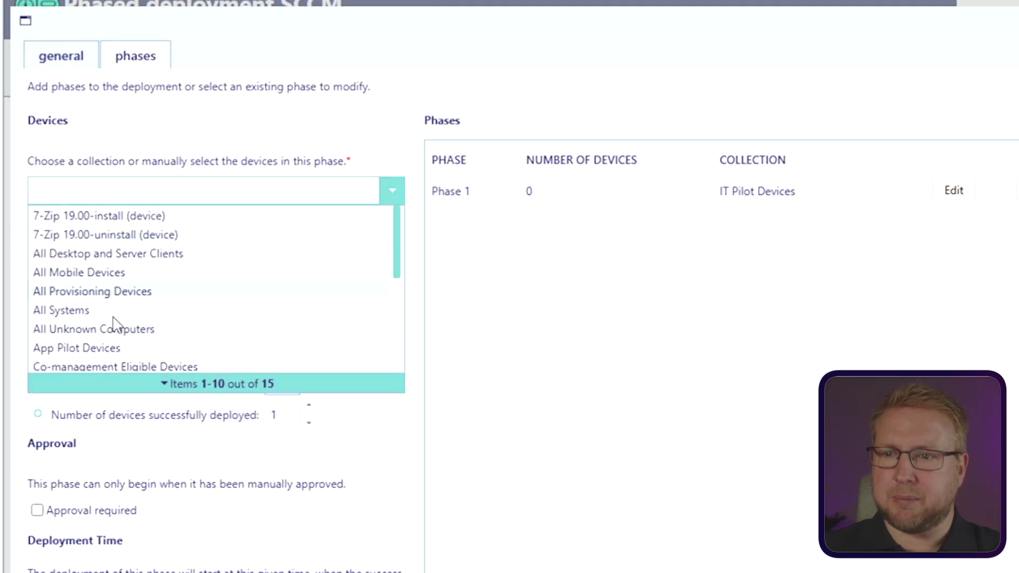
pyautogui.click(141, 348)
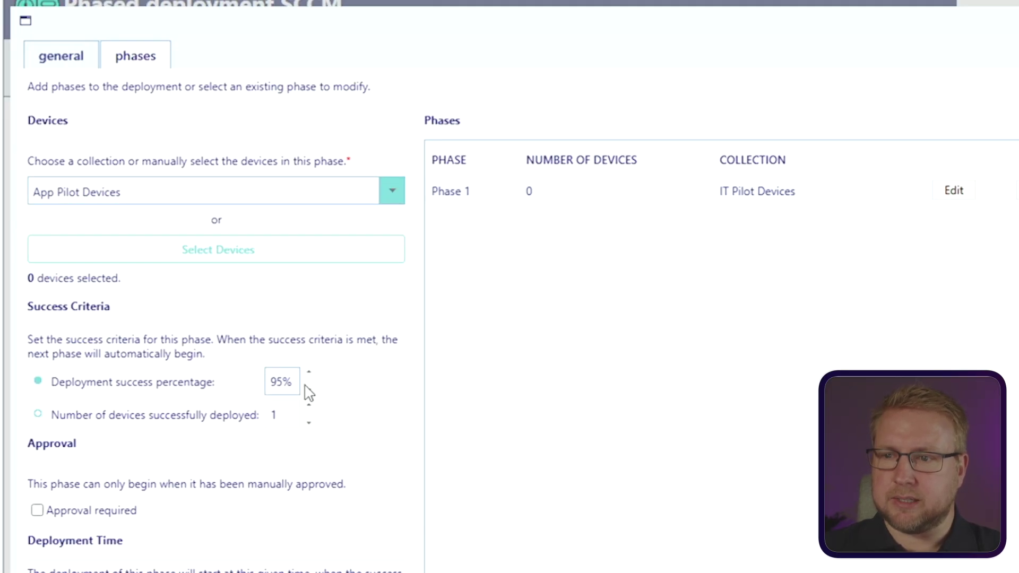
pyautogui.doubleClick(276, 381)
pyautogui.write('100%')
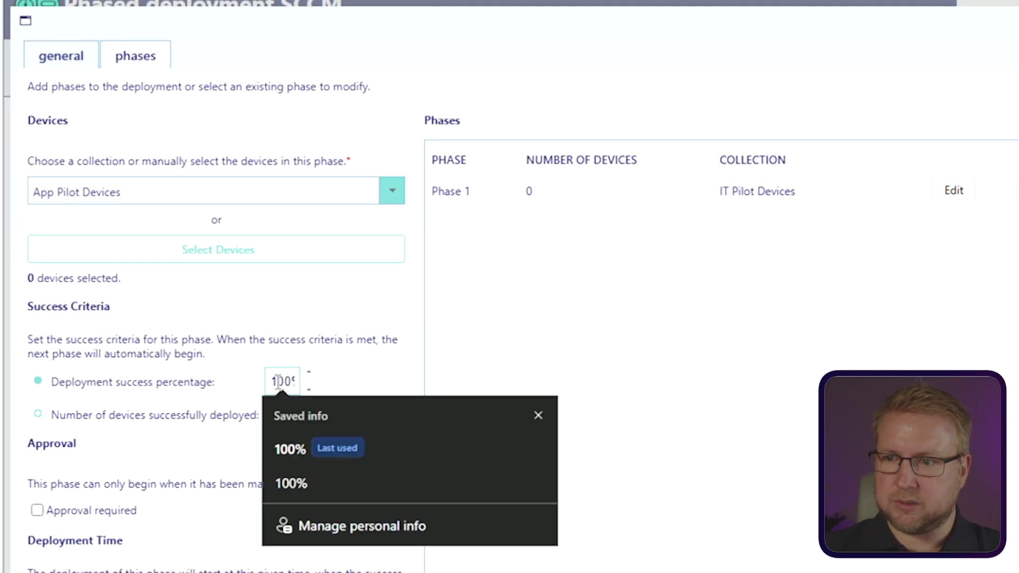
pyautogui.click(230, 473)
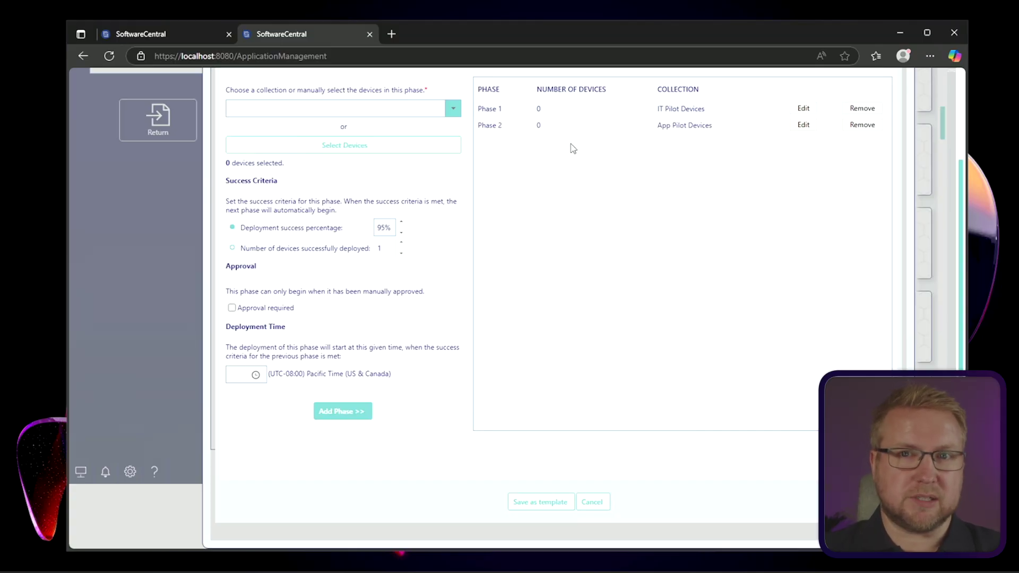
# Step: Save the phases as the template 'IT Pilot then App Pilot Only'
pyautogui.click(539, 503)
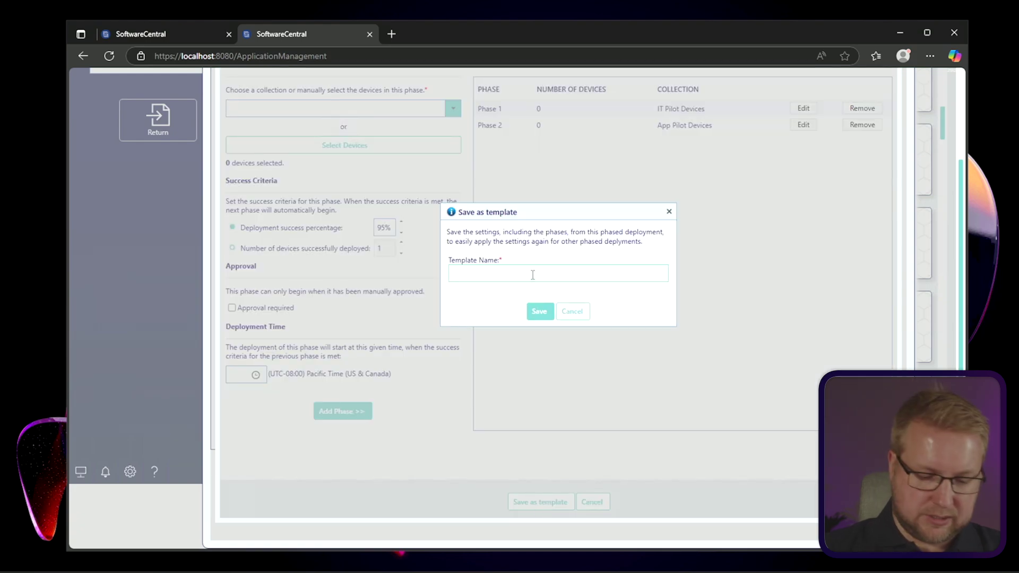
pyautogui.write('IT P')
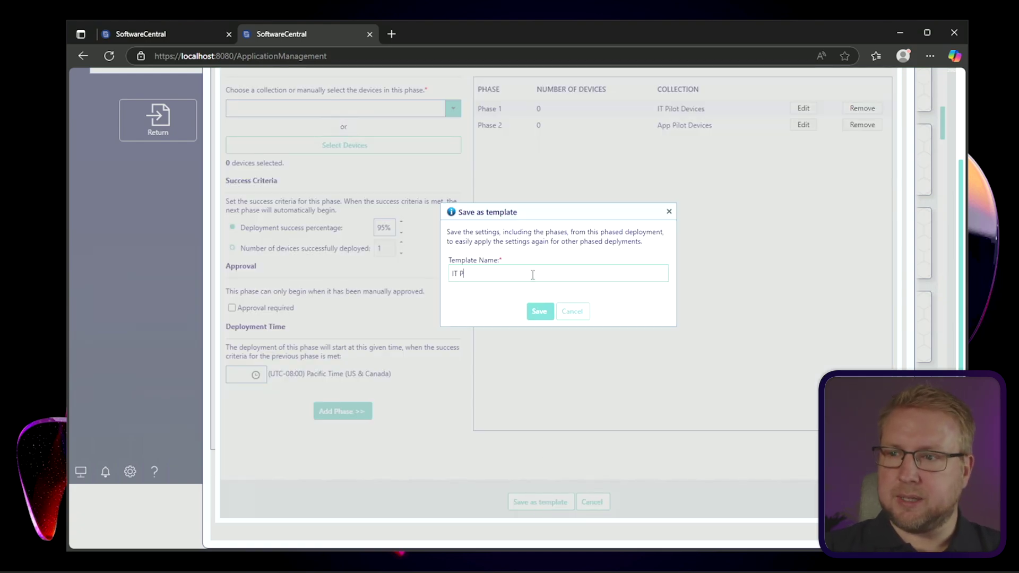
pyautogui.write('ilot')
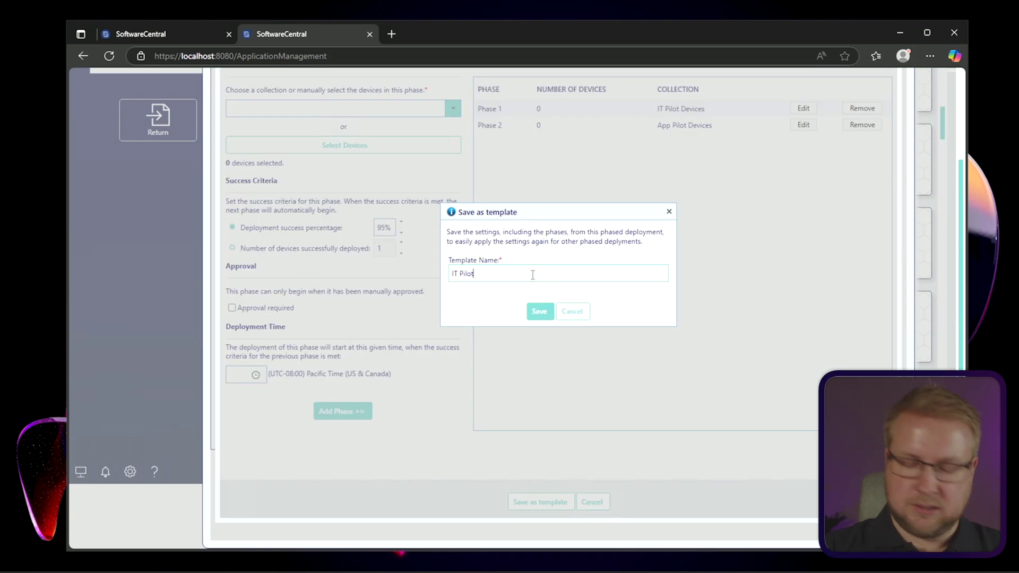
pyautogui.write(' then App Pilot')
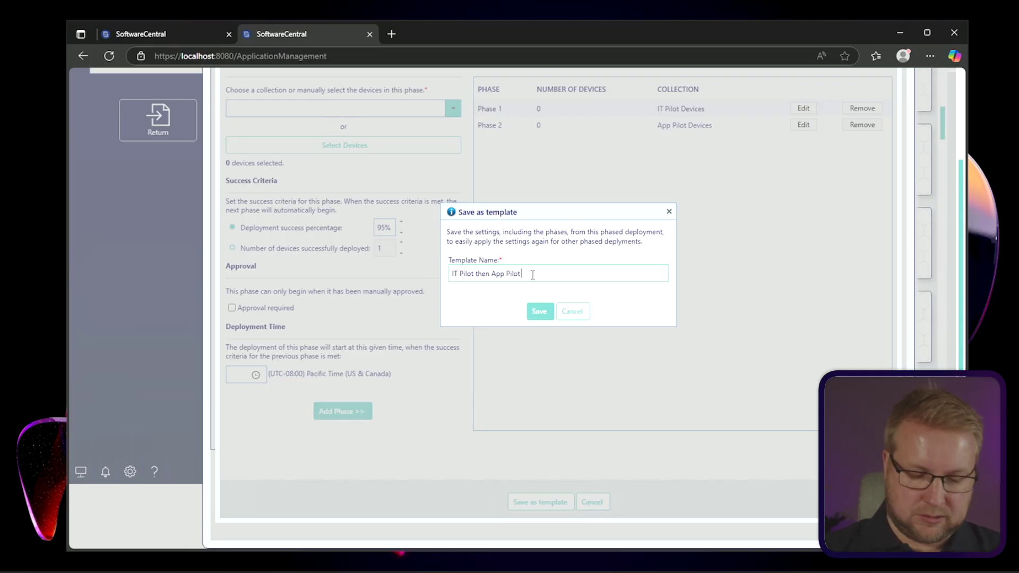
pyautogui.write(' Only')
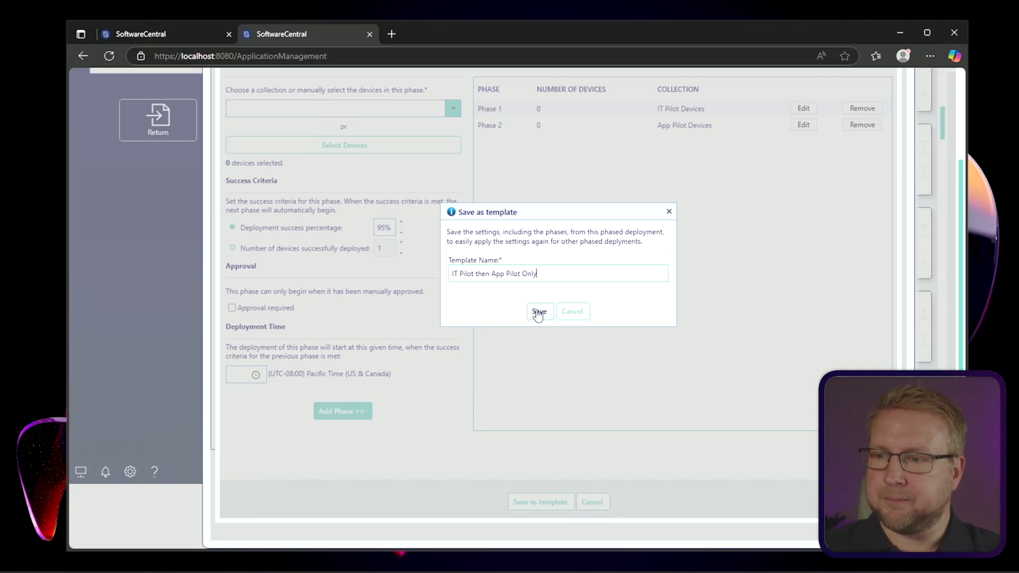
pyautogui.click(539, 314)
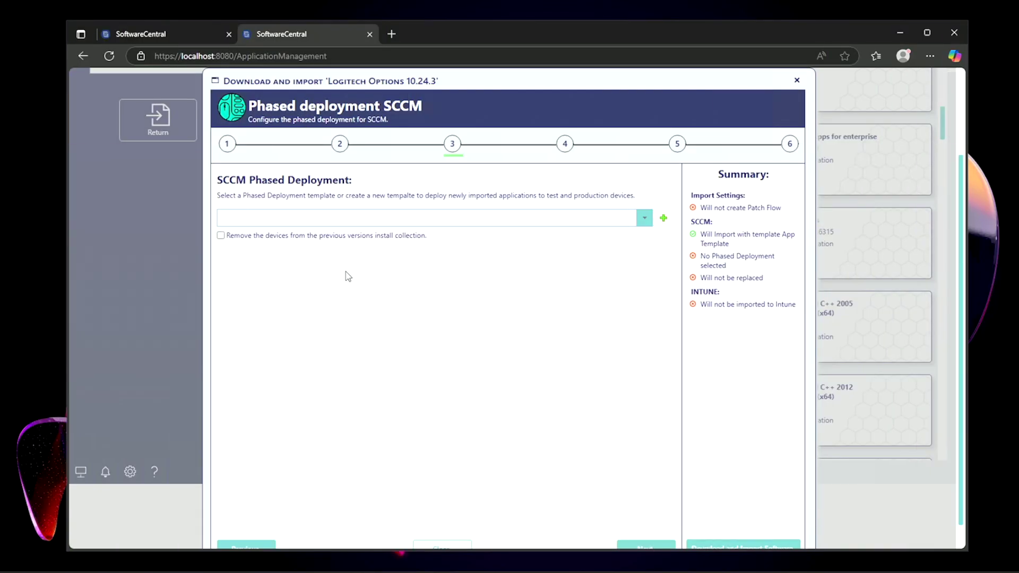
# Step: Apply the 'IT Pilot then App Pilot Only' phased deployment template
pyautogui.scroll(-1, 541, 357)
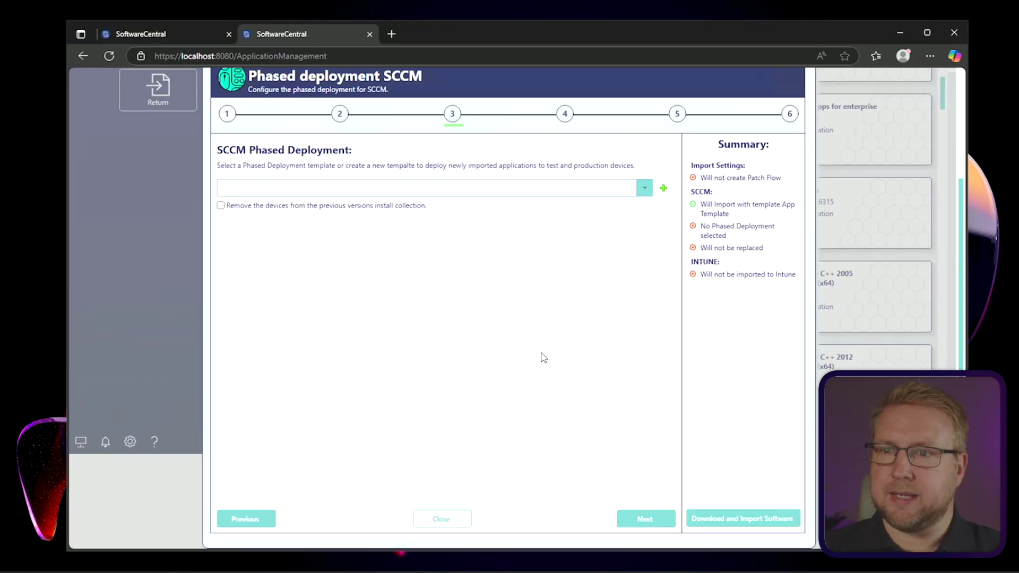
pyautogui.scroll(2, 588, 294)
pyautogui.click(645, 248)
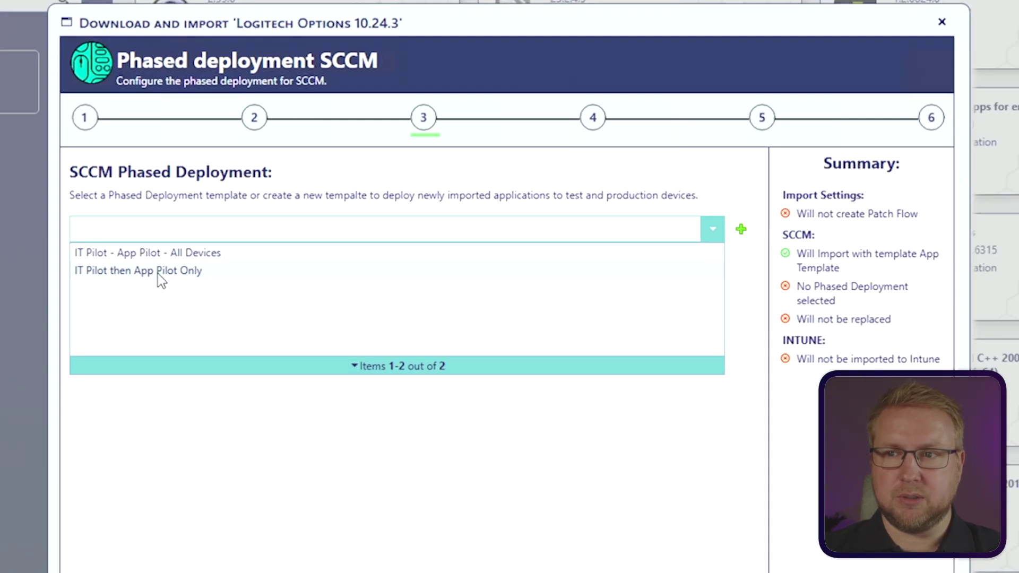
pyautogui.click(158, 272)
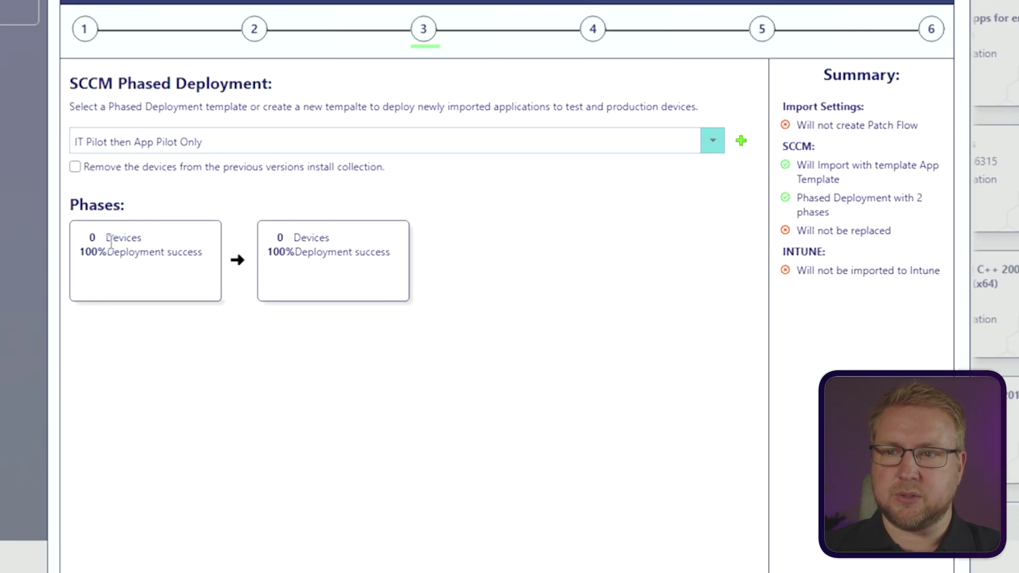
# Step: Enable removing devices from the previous install collection and continue to the Intune step
pyautogui.moveTo(141, 238)
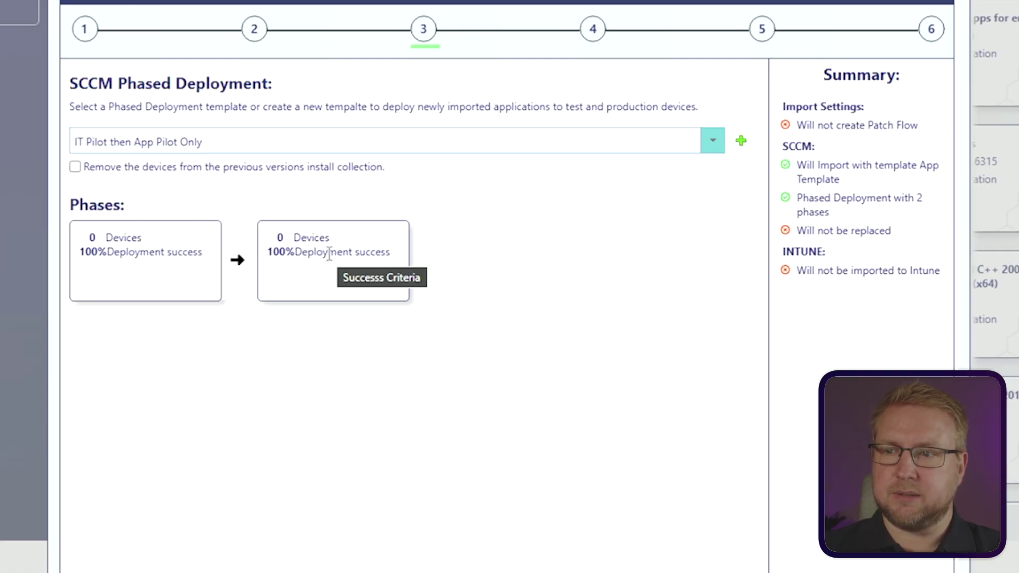
pyautogui.moveTo(307, 237)
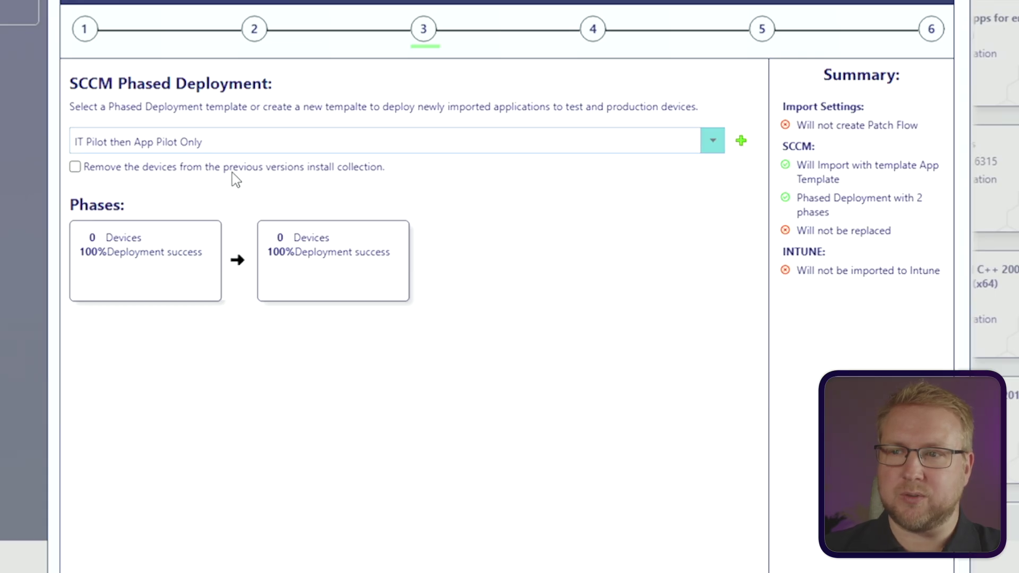
pyautogui.click(281, 173)
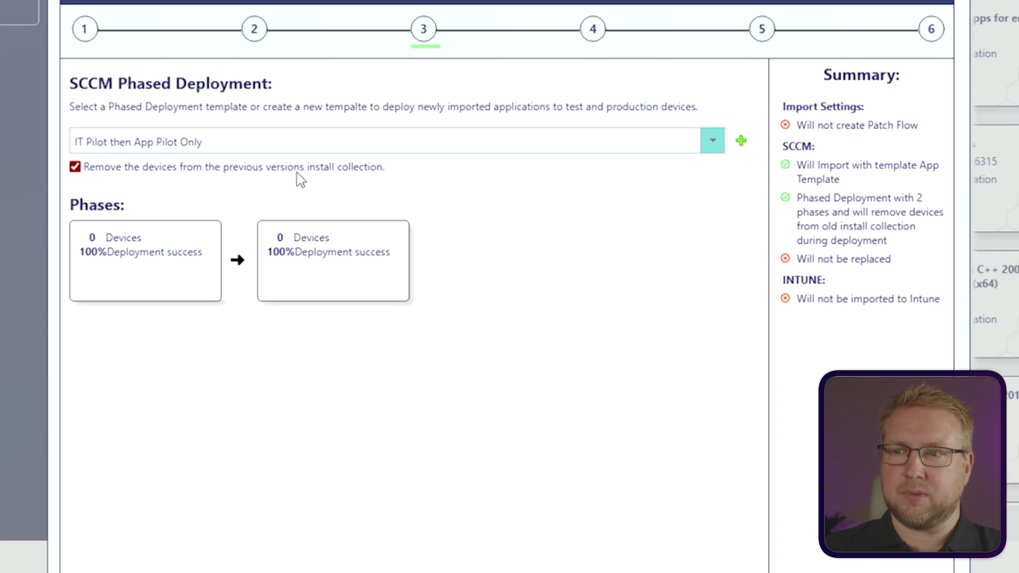
pyautogui.click(566, 441)
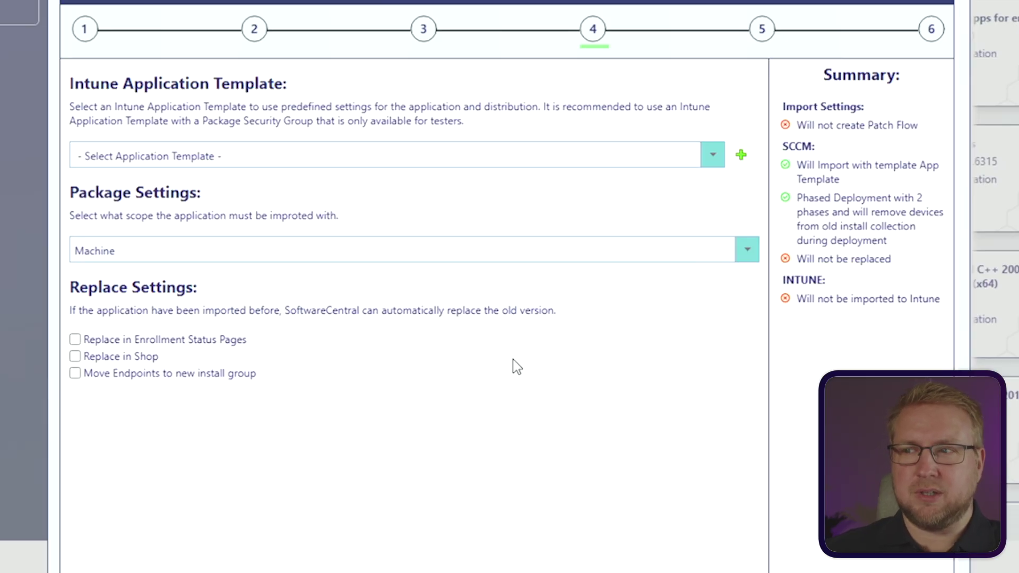
# Step: Leave the Intune Application Template unset by opening and closing its list without choosing
pyautogui.click(710, 154)
pyautogui.click(700, 154)
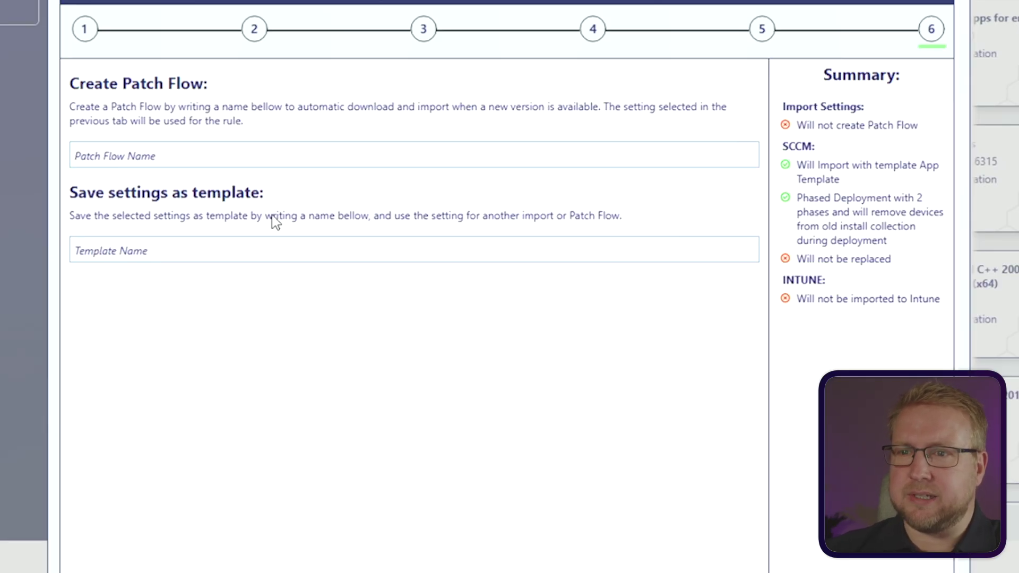
# Step: Name the patch flow 'Logi options patch flow' and save settings as template 'Standard Patch Flow (SCCM)'
pyautogui.click(260, 158)
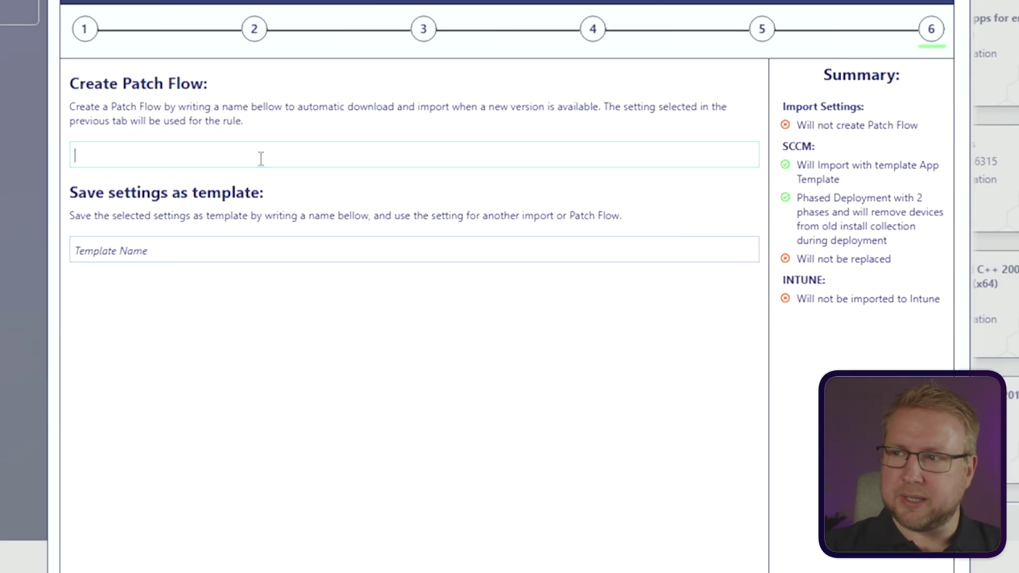
pyautogui.write('Logi options patch flow')
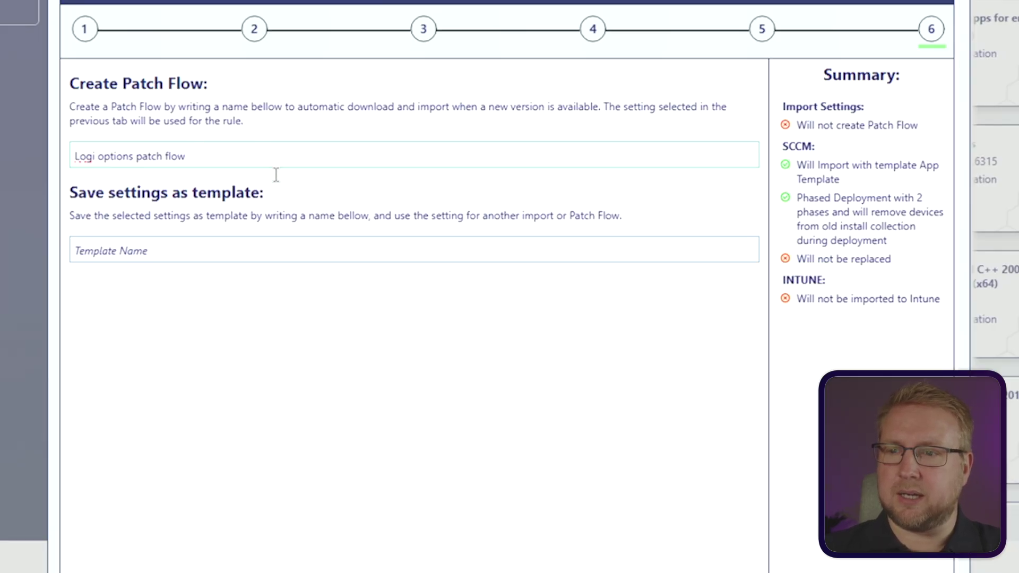
pyautogui.click(283, 241)
pyautogui.write('Standard Patch Flow')
pyautogui.click(365, 324)
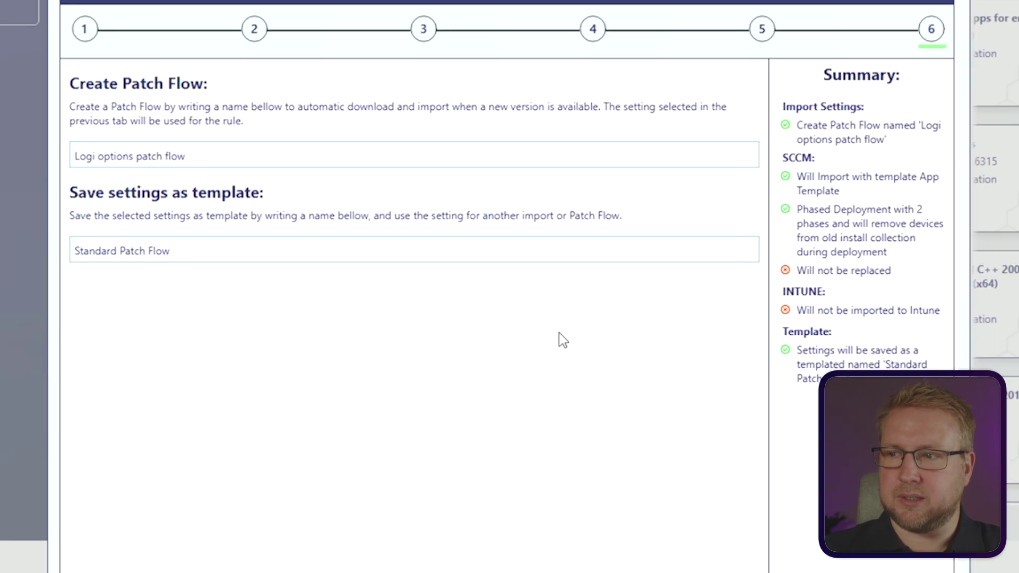
pyautogui.click(191, 251)
pyautogui.write('(SCCM)')
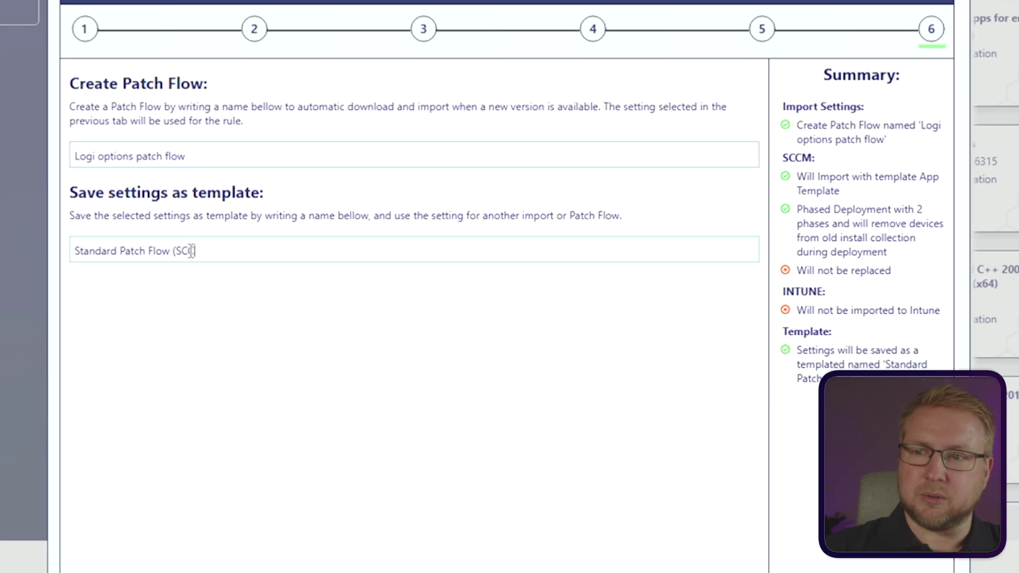
pyautogui.click(372, 338)
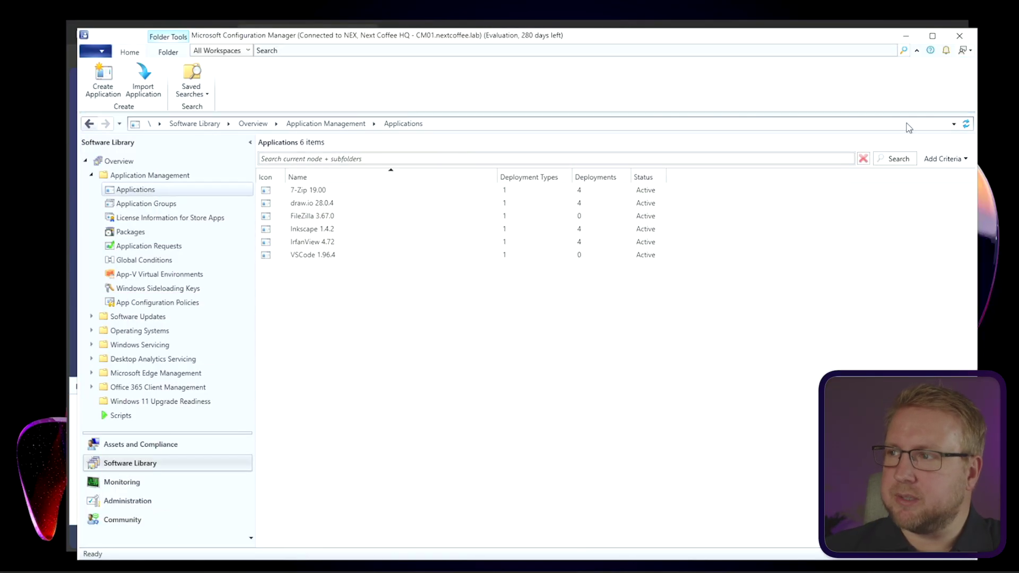
# Step: Refresh Applications and select Logitech Options 10.24.3 to check its 4 deployments and content status
pyautogui.click(966, 124)
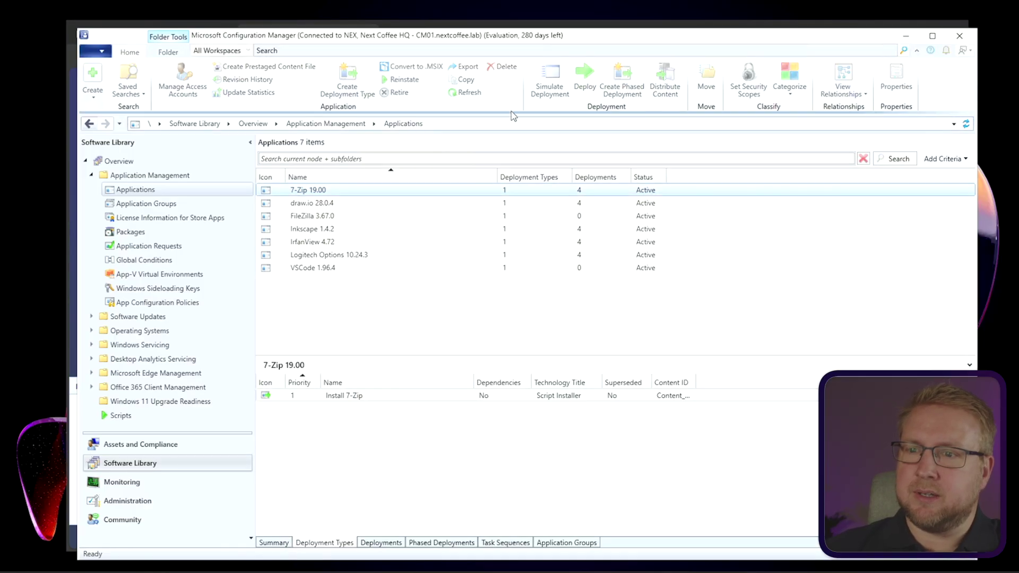
pyautogui.click(333, 255)
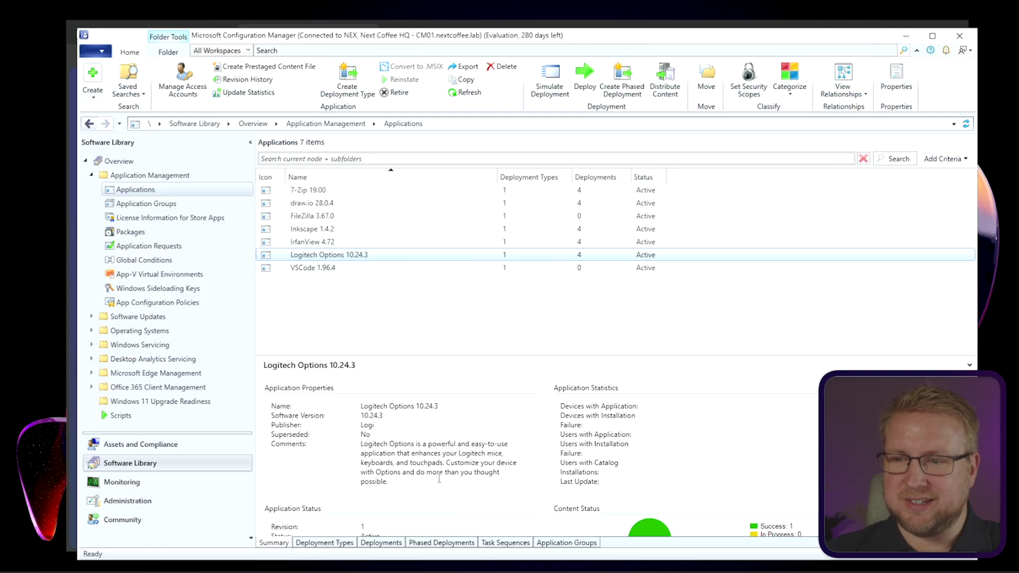
pyautogui.scroll(-2, 382, 462)
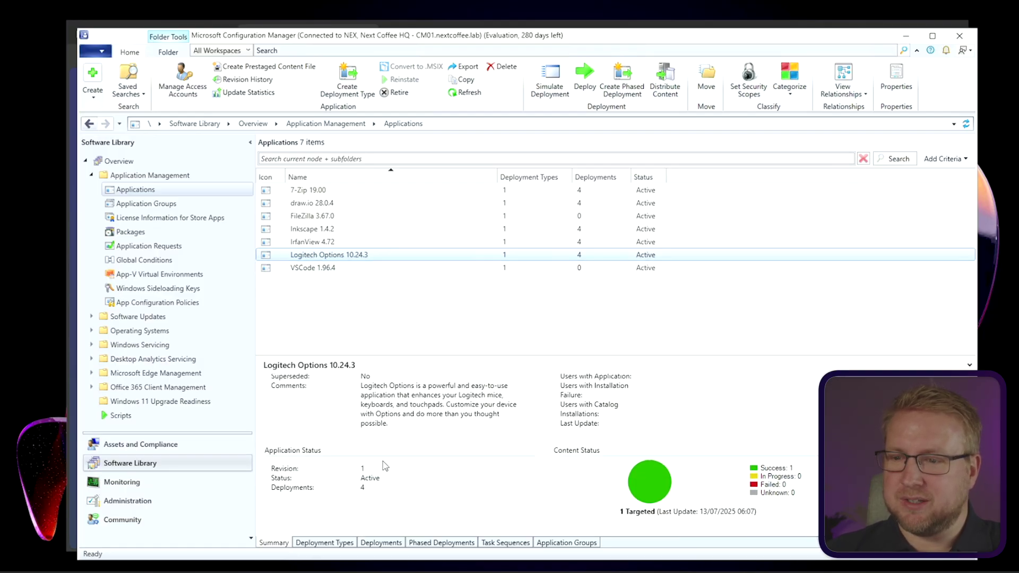